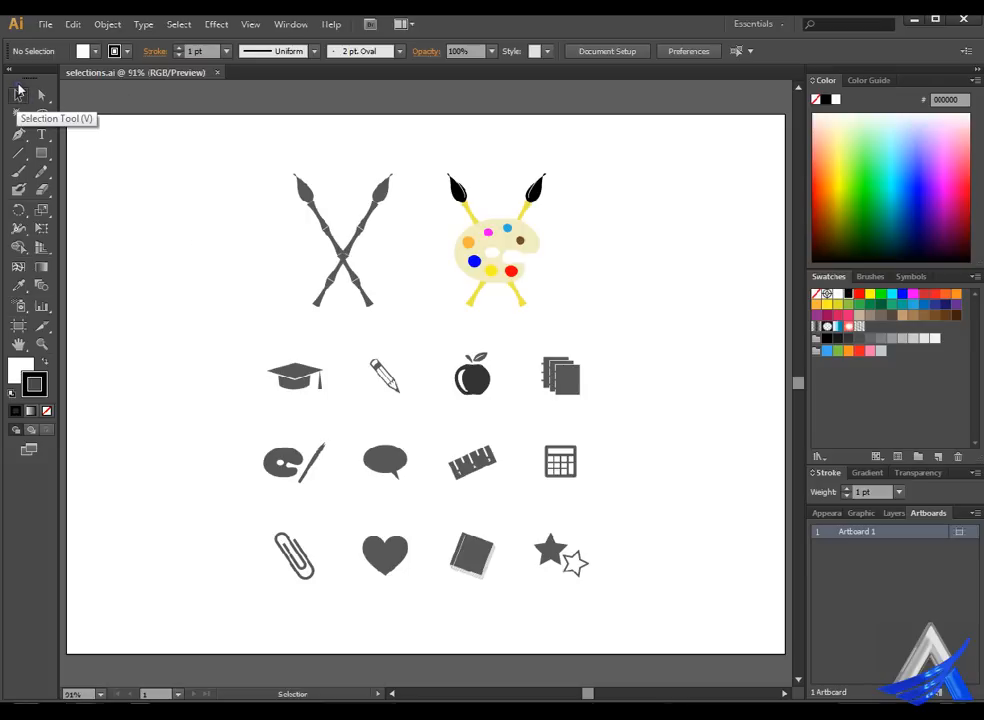
- Select the gray paintbrush with the upper-left tip using the Selection tool, and deselect it
click(18, 93)
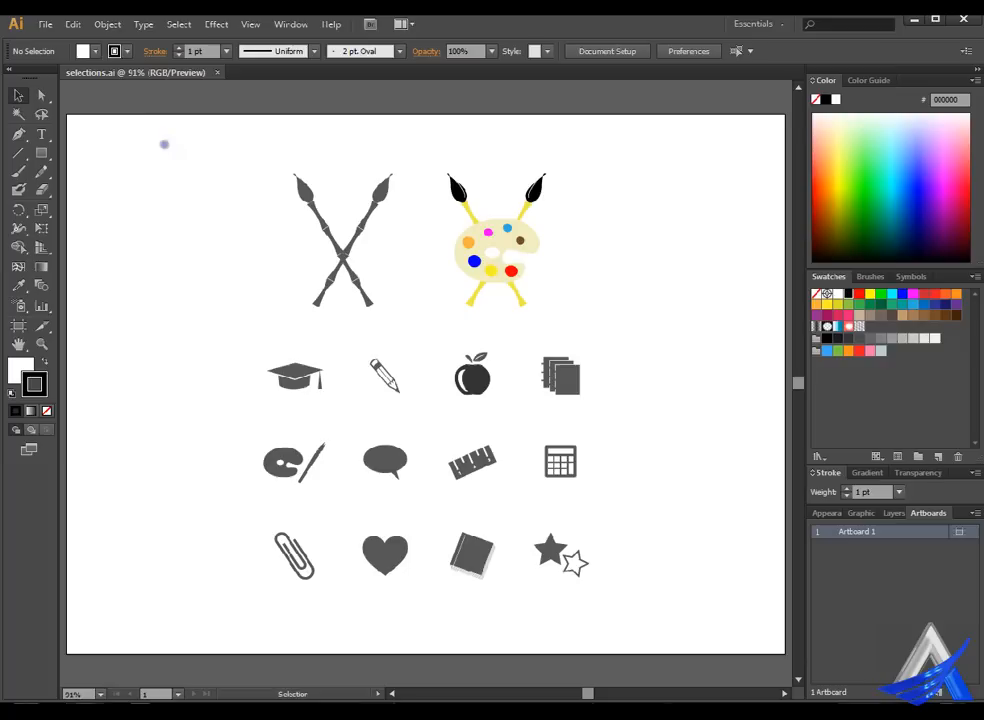
click(19, 92)
click(20, 93)
click(305, 185)
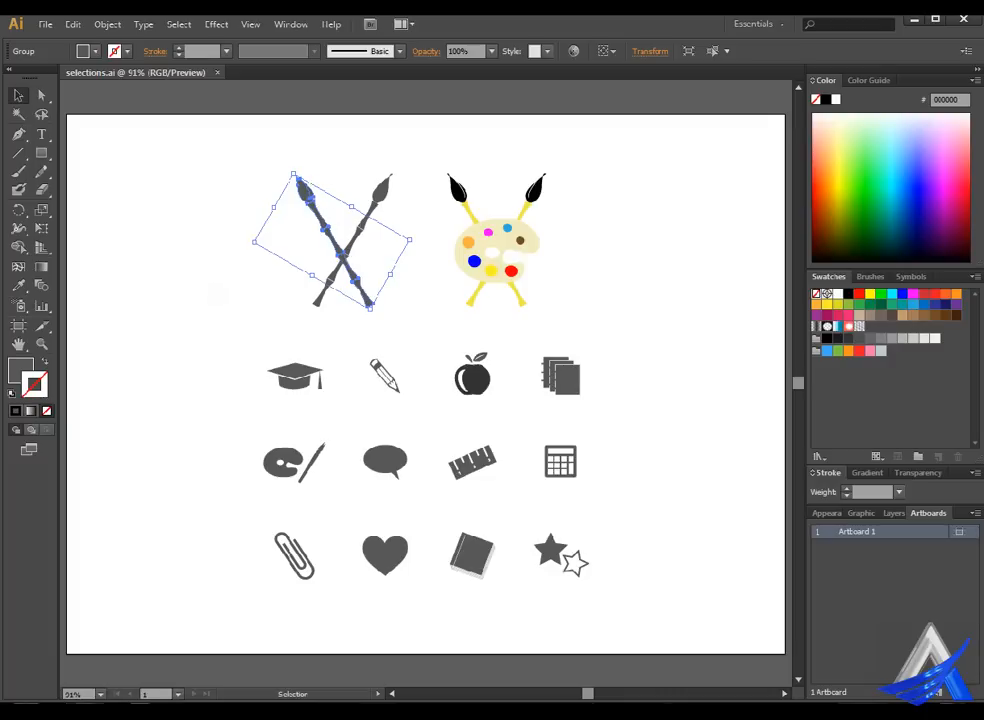
click(210, 290)
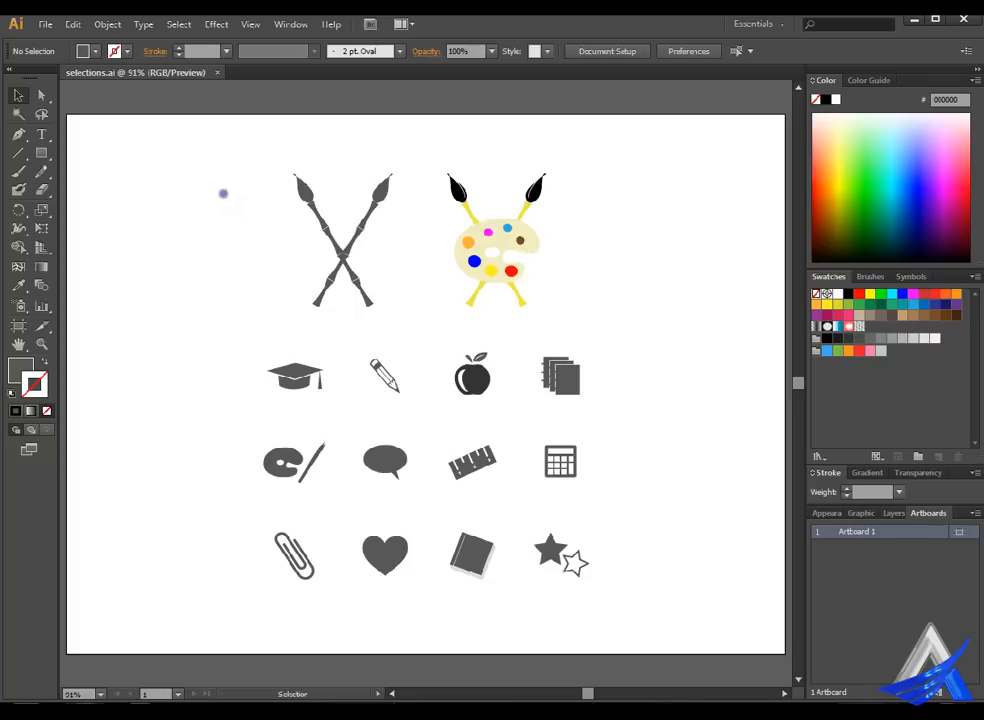
- Switch the artwork to Outline mode and zoom in on the crossed gray paintbrushes
click(250, 24)
click(272, 38)
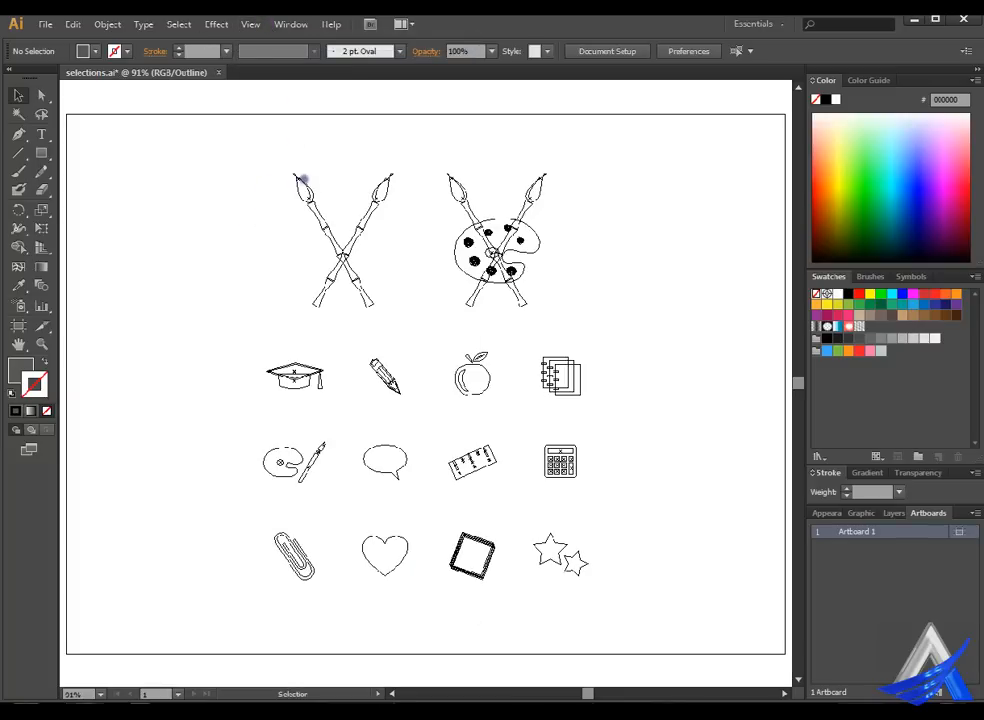
key(z)
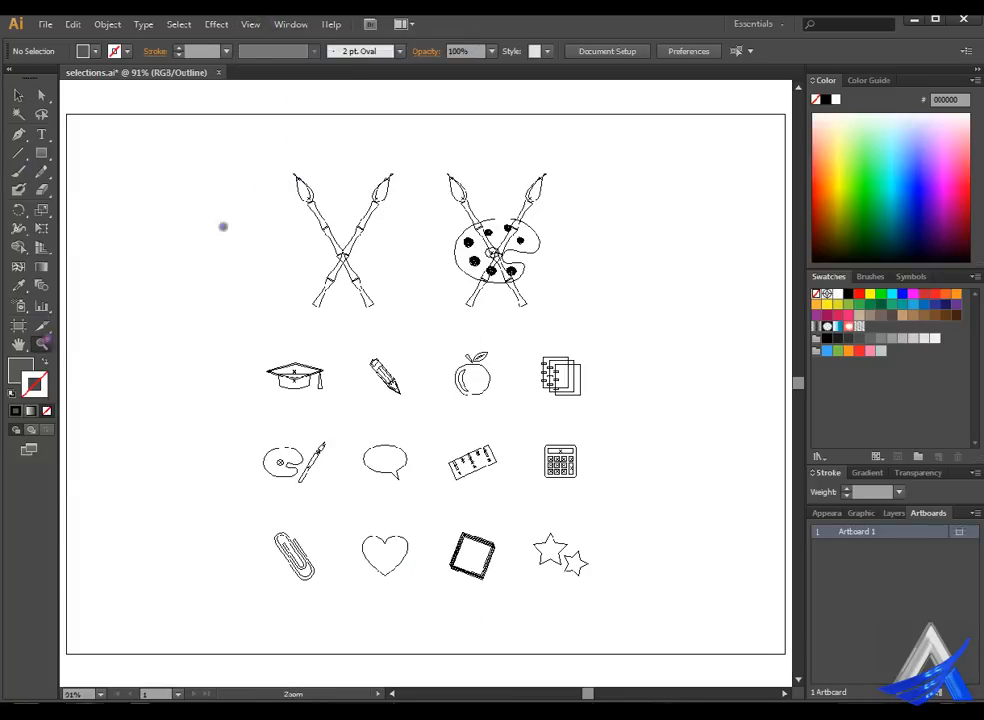
mouse_move(280, 148)
mouse_down()
mouse_move(305, 283)
mouse_move(426, 323)
mouse_up()
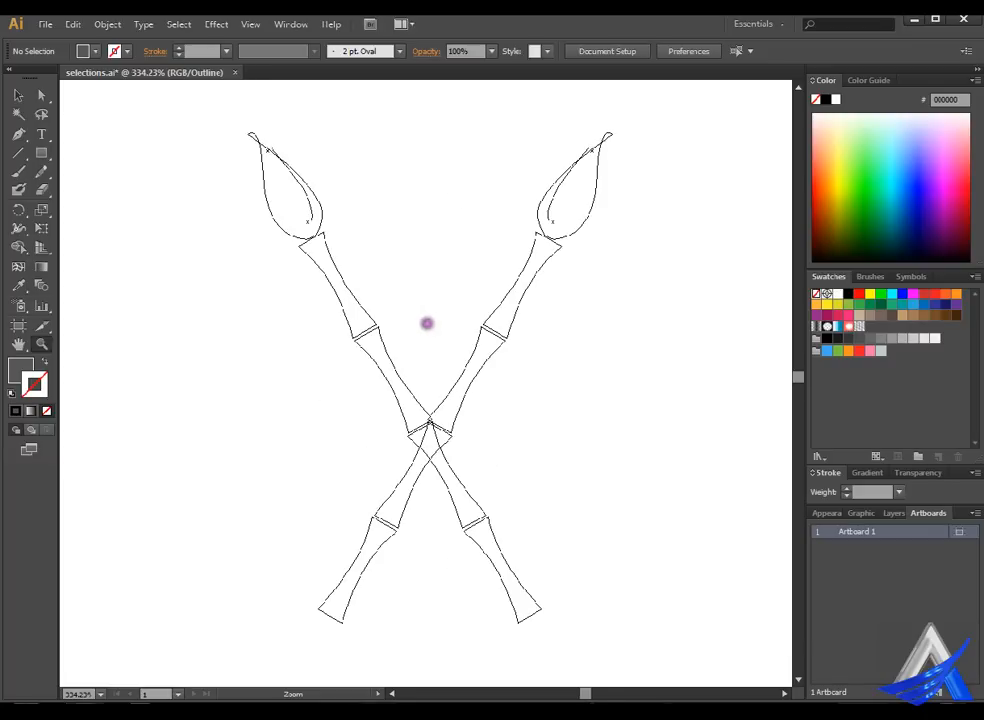
- Return the artwork to Preview mode and select the upper-left-tipped paintbrush by its filled tip with the Selection tool
click(18, 95)
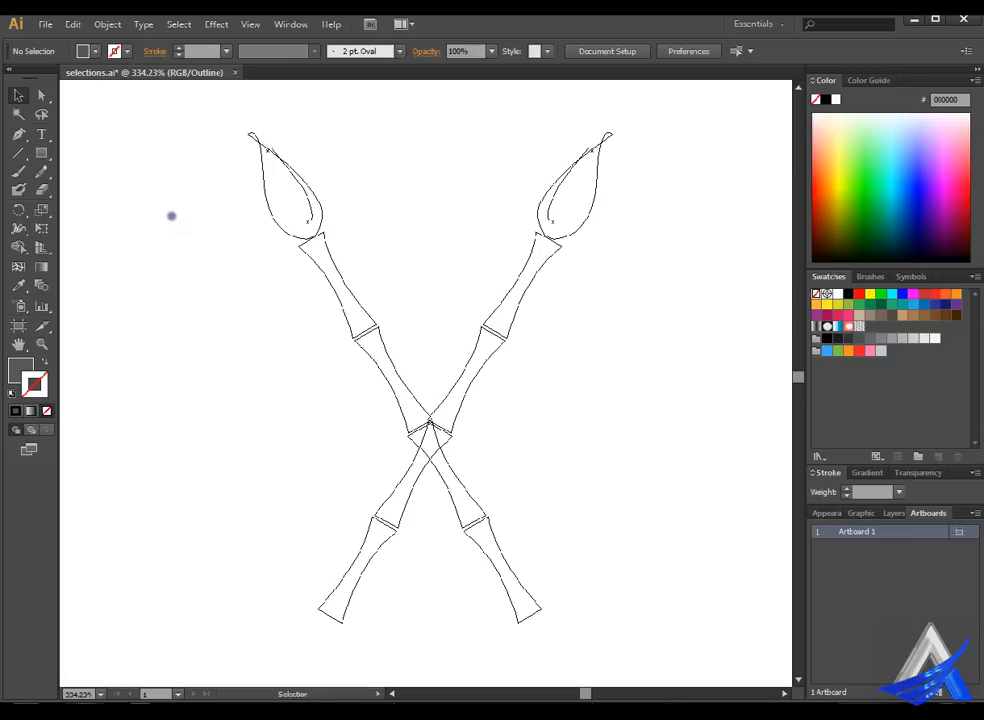
key(ctrl+y)
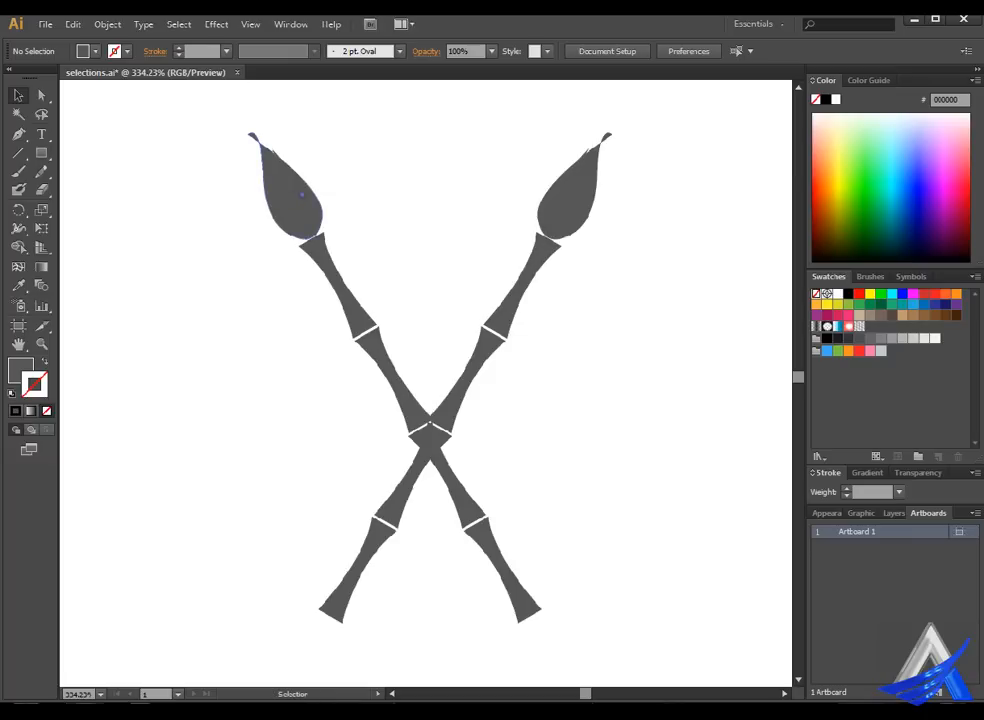
click(301, 194)
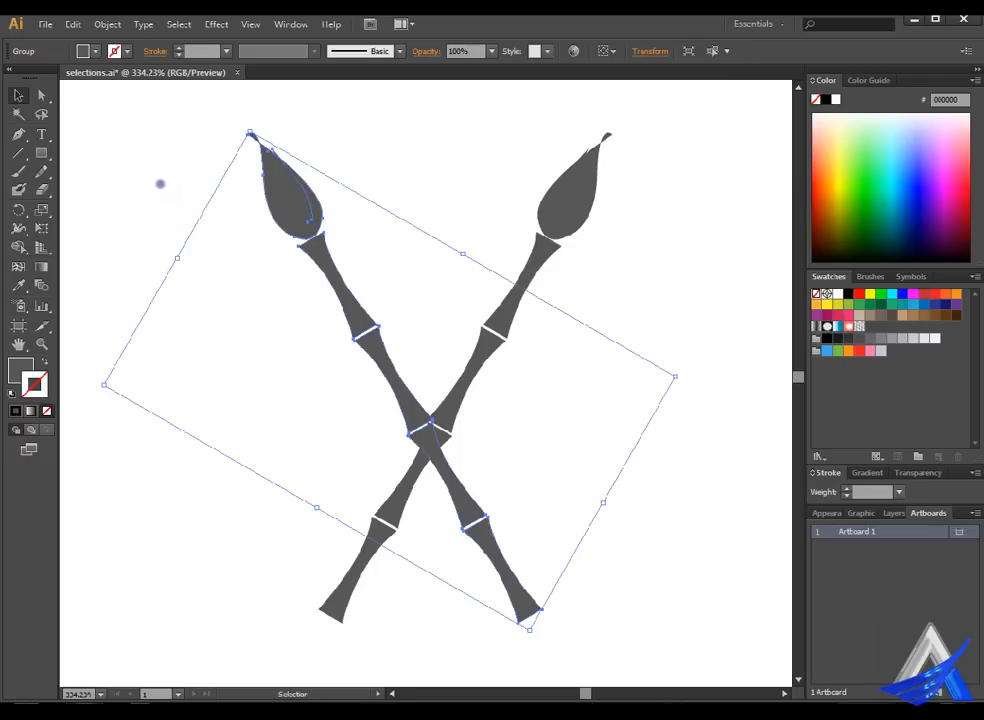
- In Outline mode, try selecting the paintbrush from inside its tip, select it by its path, deselect it and restore Preview mode
key(ctrl+y)
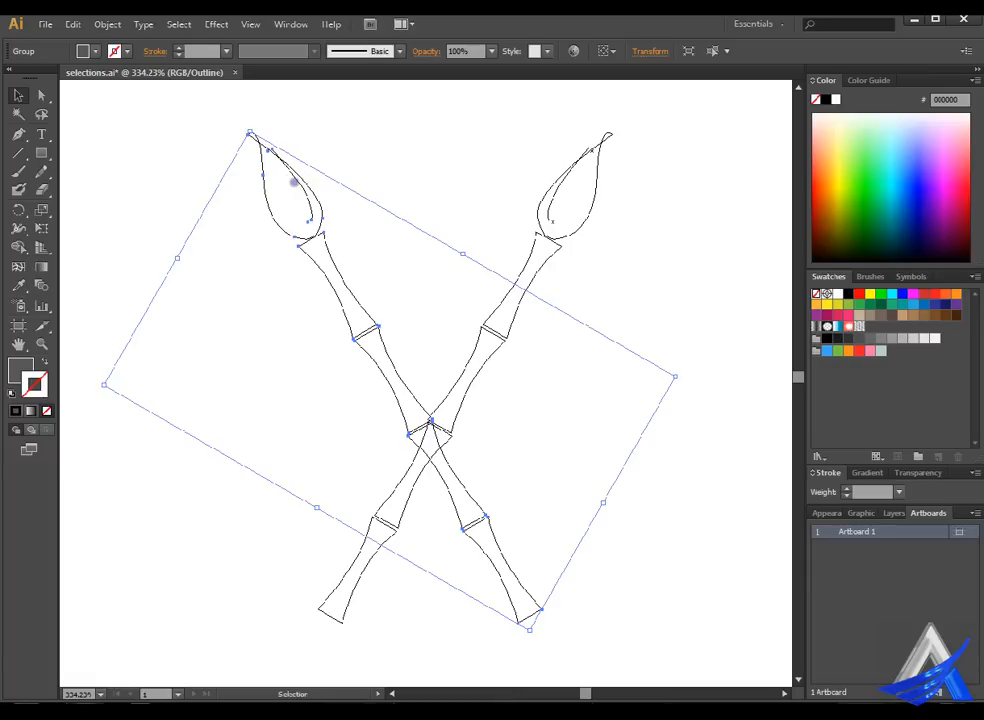
click(296, 182)
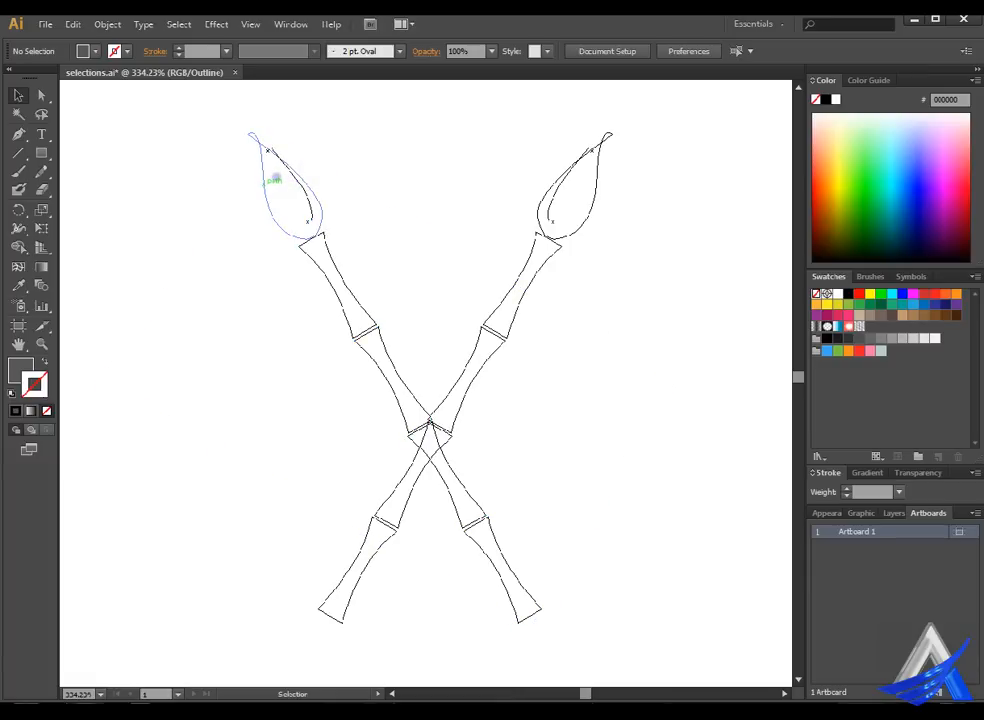
click(268, 174)
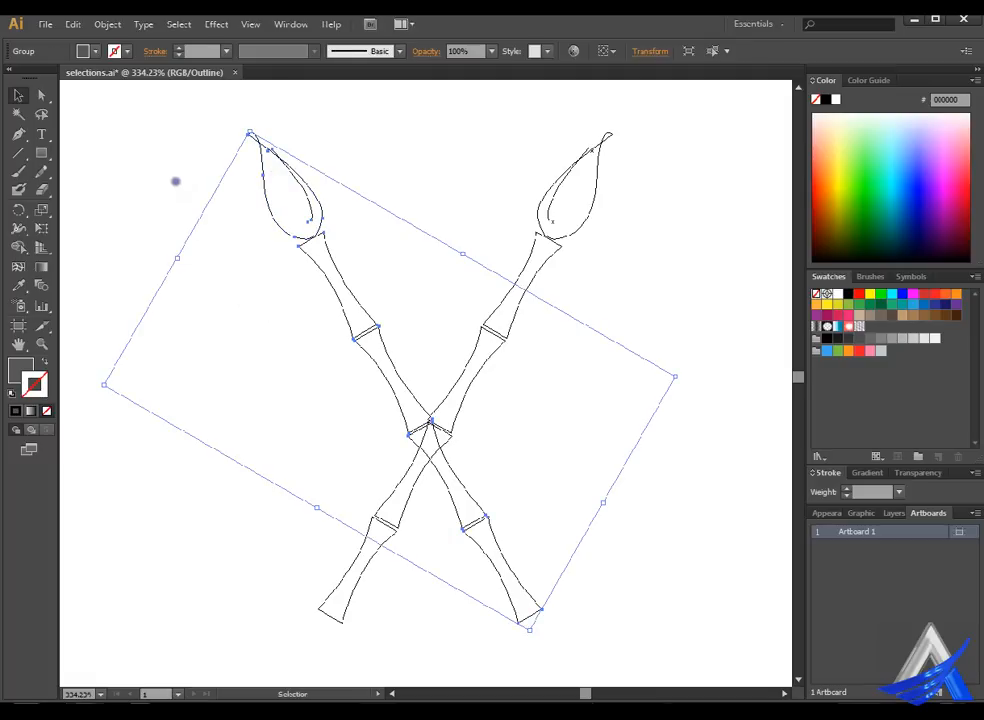
click(176, 180)
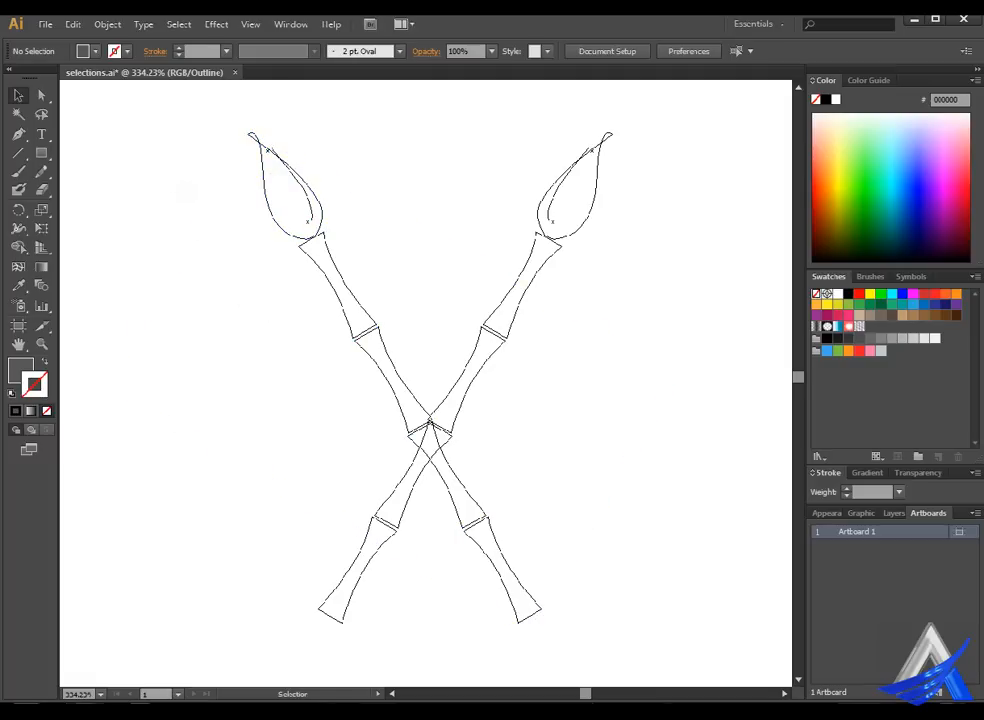
key(ctrl+y)
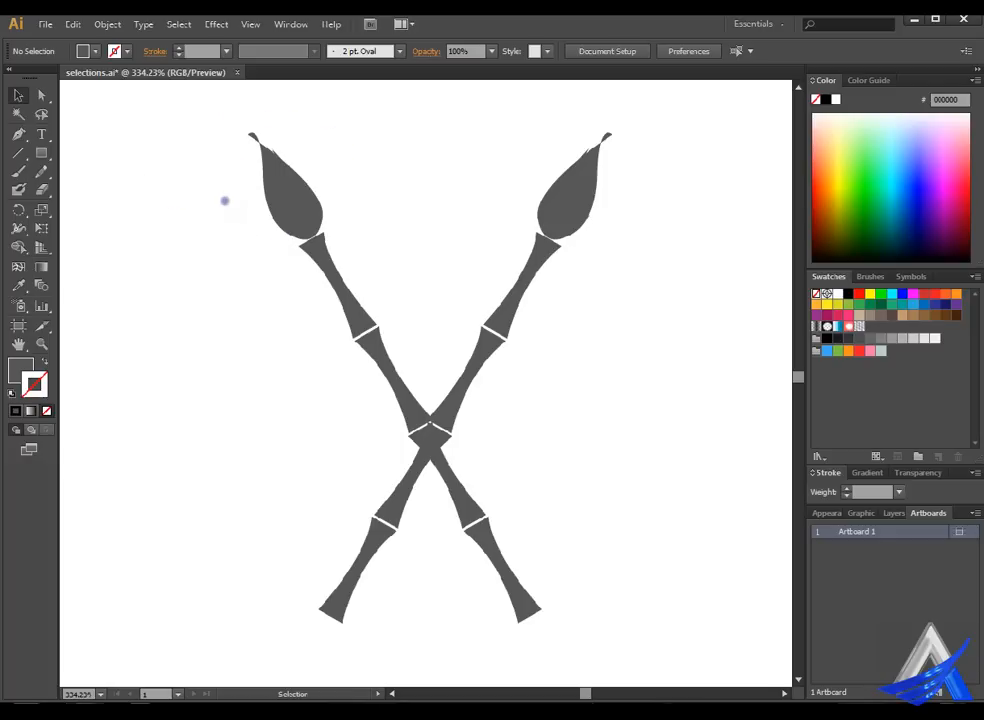
- Enable Object Selection by Path Only in the Selection & Anchor Display preferences
click(40, 12)
click(40, 10)
click(76, 23)
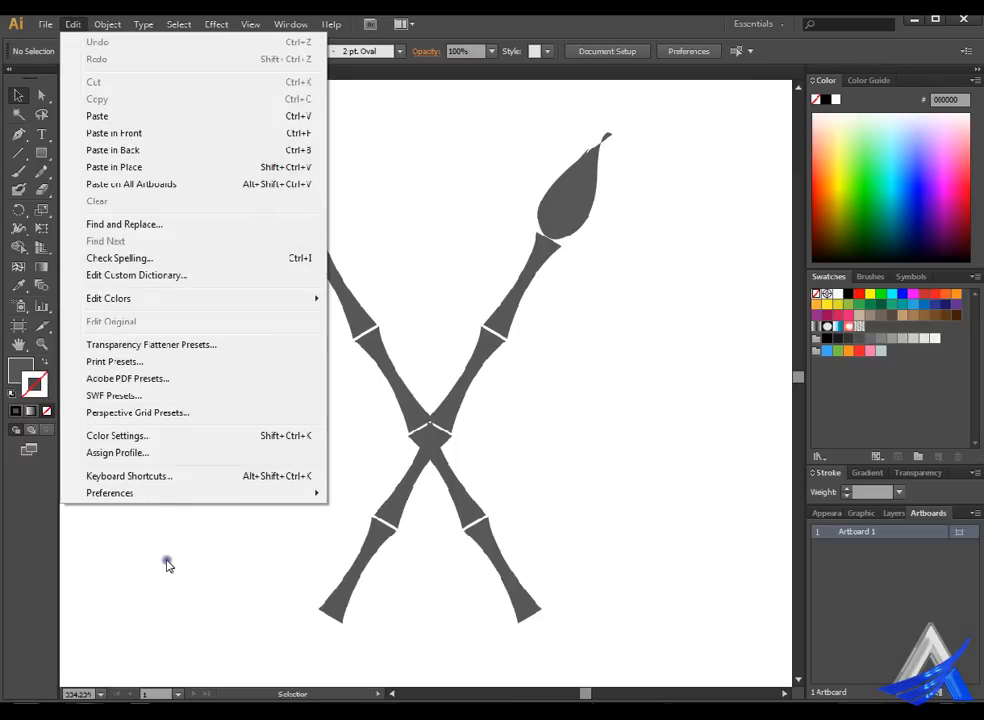
mouse_move(154, 494)
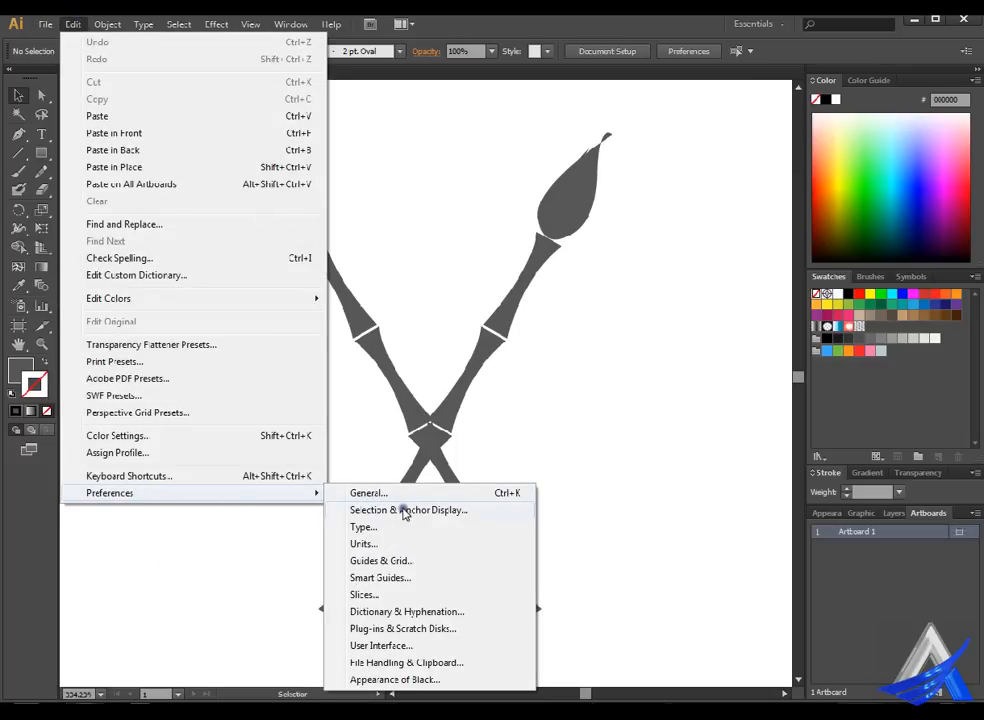
click(406, 512)
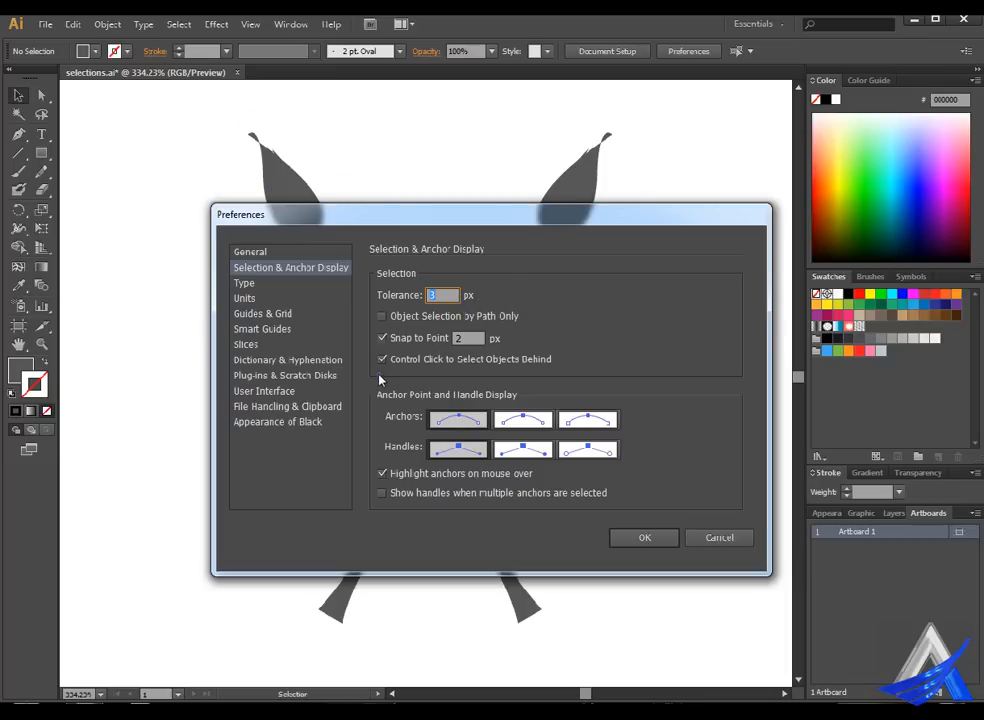
click(400, 318)
click(644, 537)
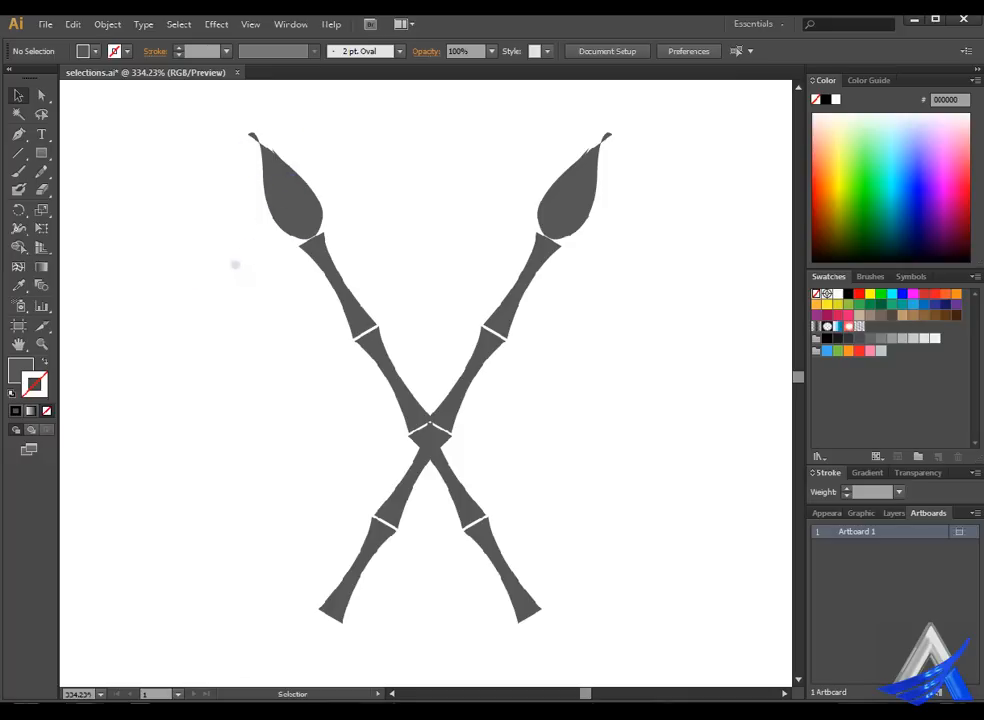
- Disable Object Selection by Path Only in the preferences and select the upper-left-tipped paintbrush by its fill
key(ctrl+k)
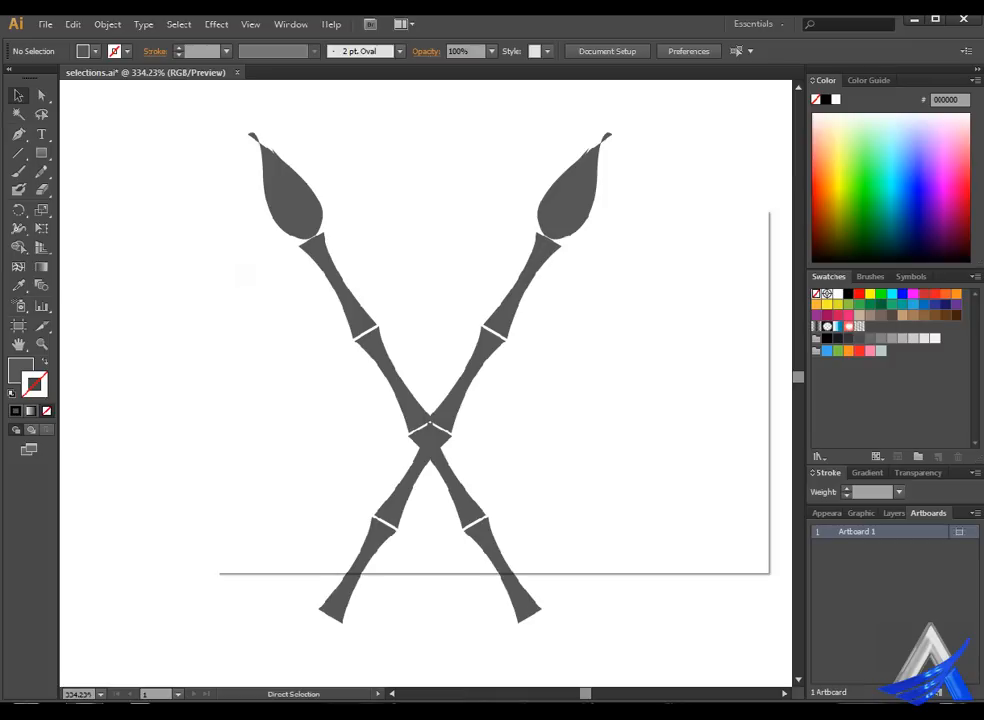
click(295, 268)
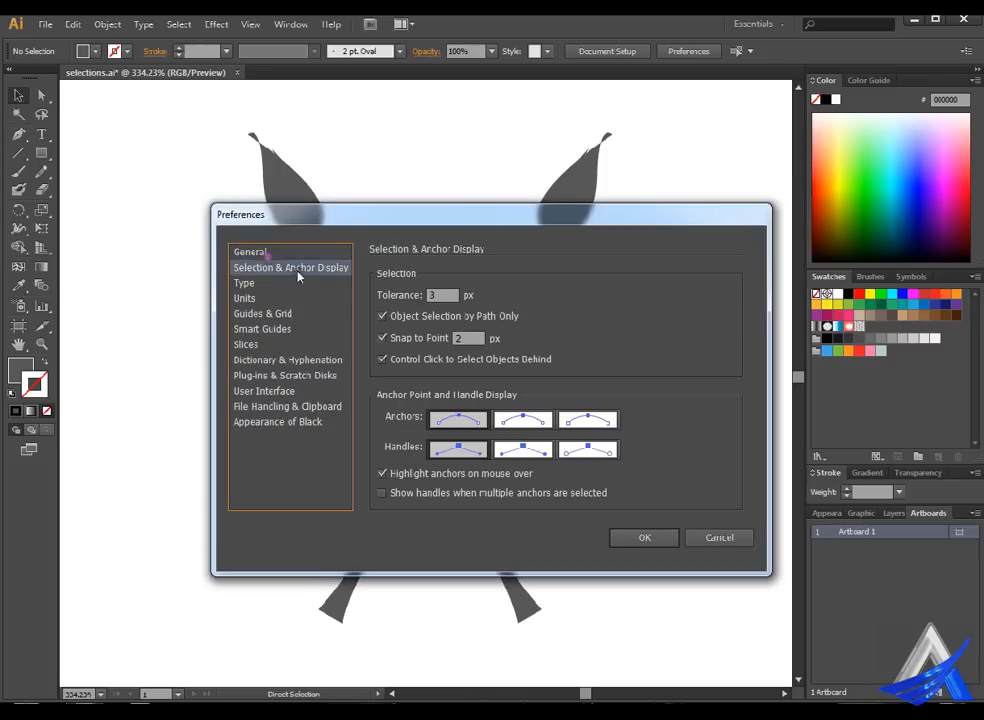
click(413, 318)
key(Return)
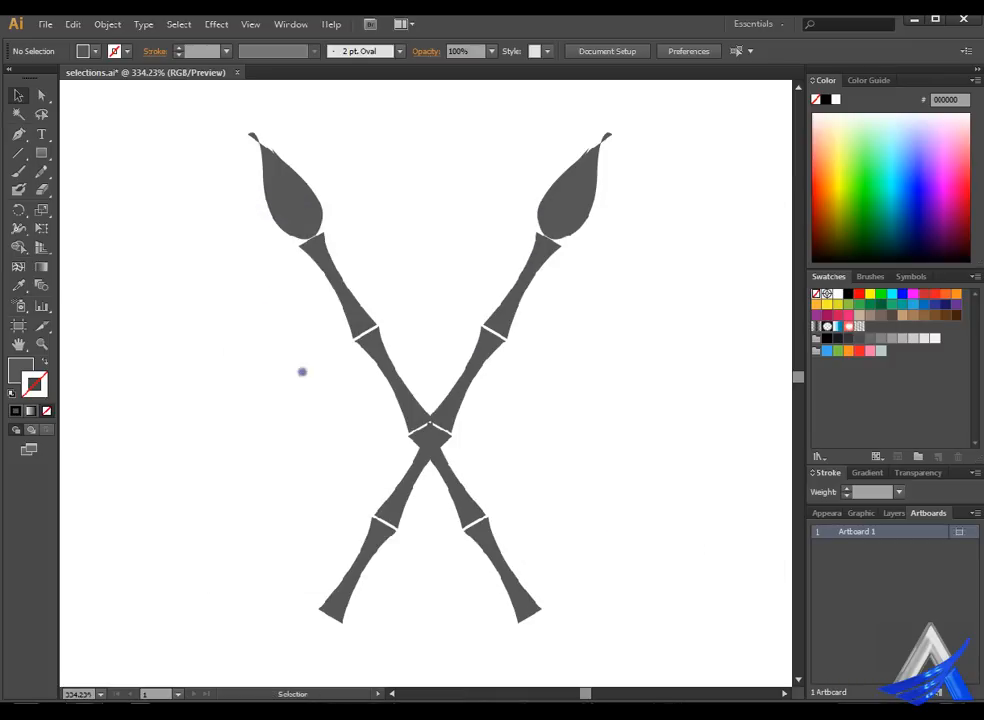
click(290, 189)
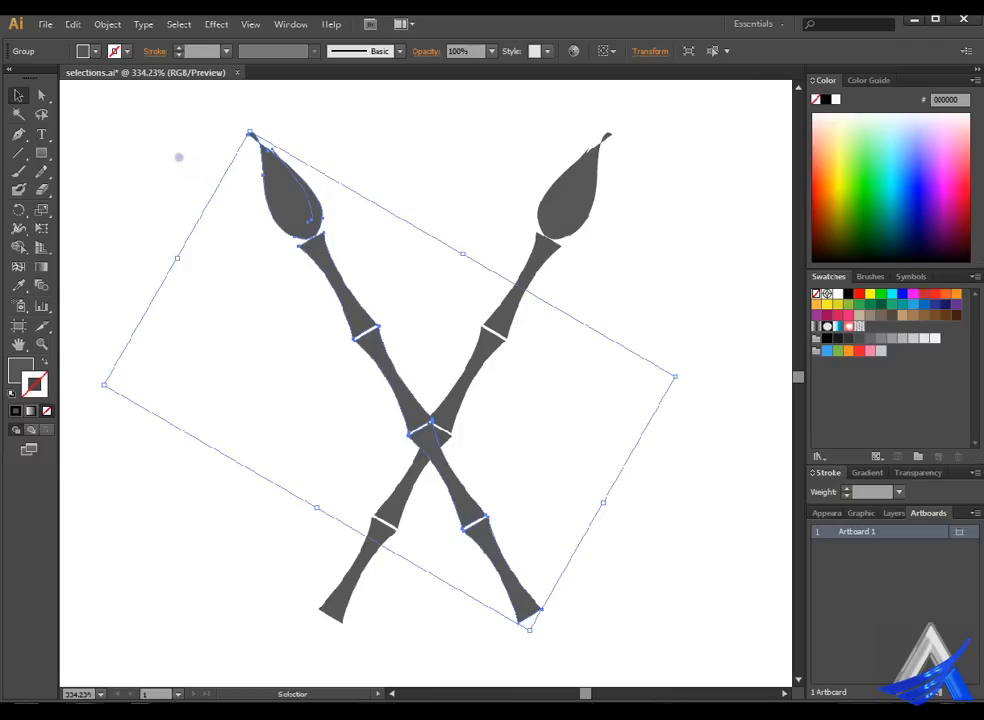
- Turn Object Selection by Path Only back on in the Selection & Anchor Display preferences
key(a)
key(ctrl+k)
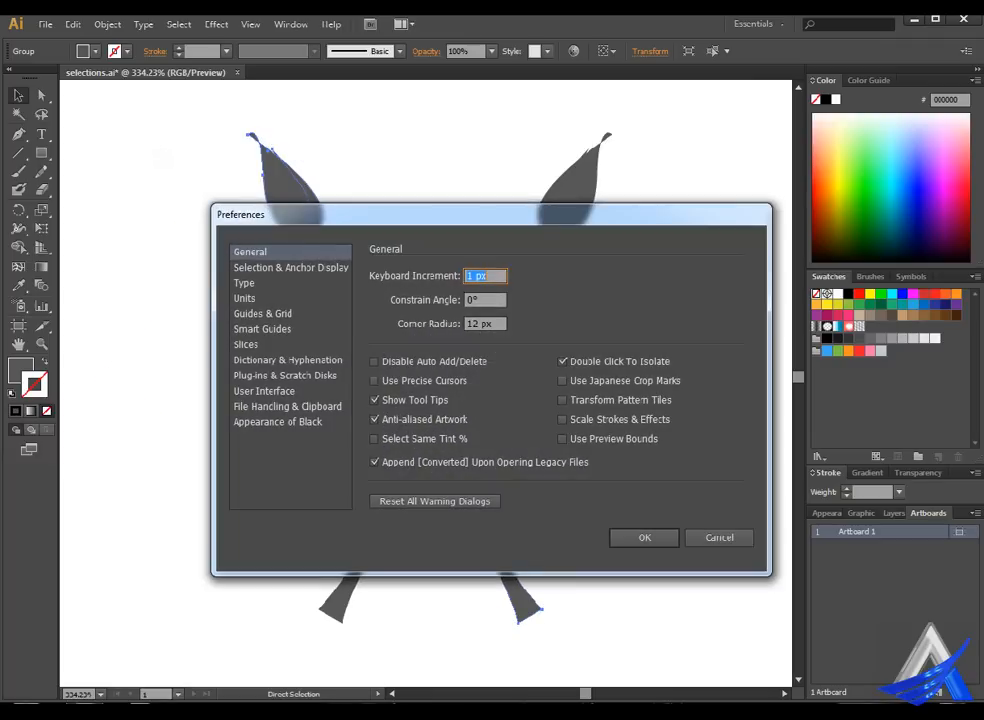
click(270, 268)
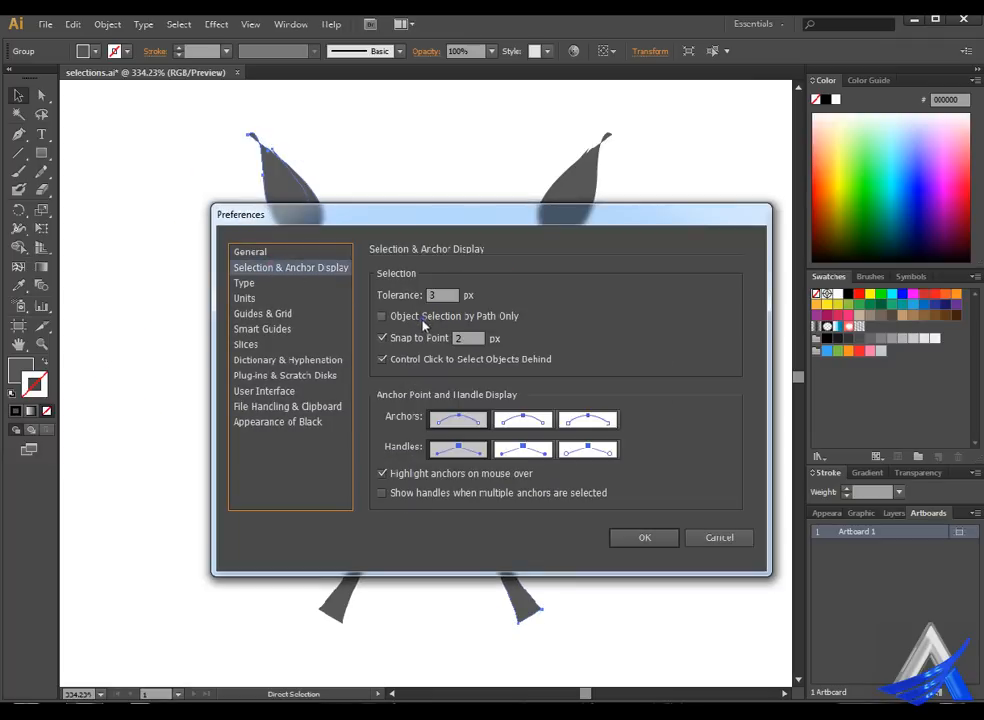
click(644, 537)
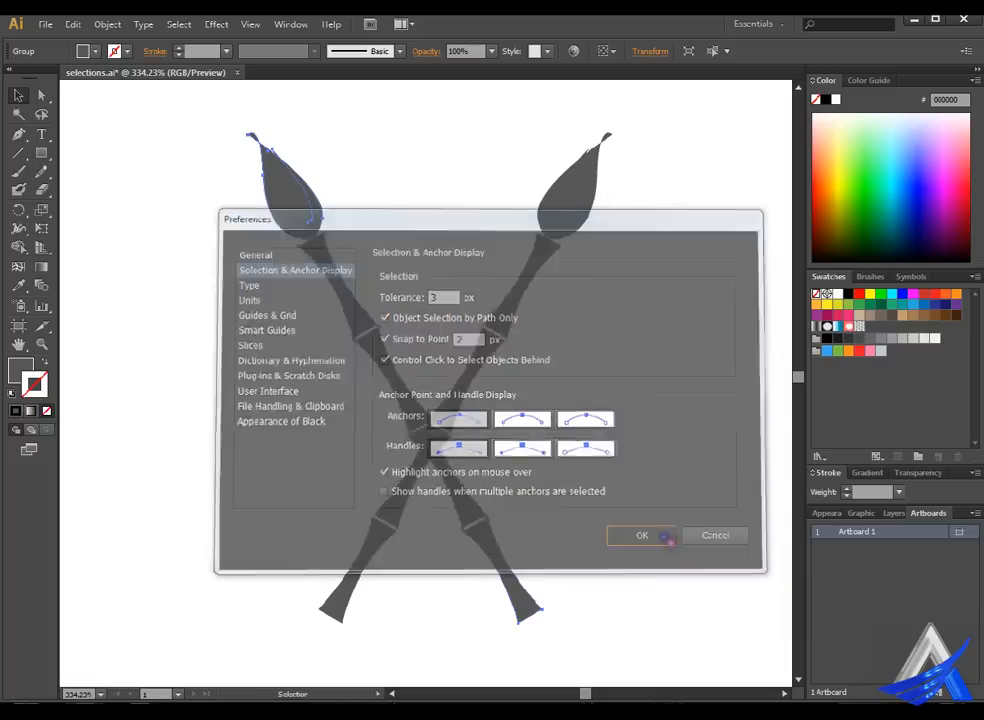
- Clear the current selection, select the upper-left-tipped paintbrush by the path edge of its tip, and deselect it
key(v)
click(150, 238)
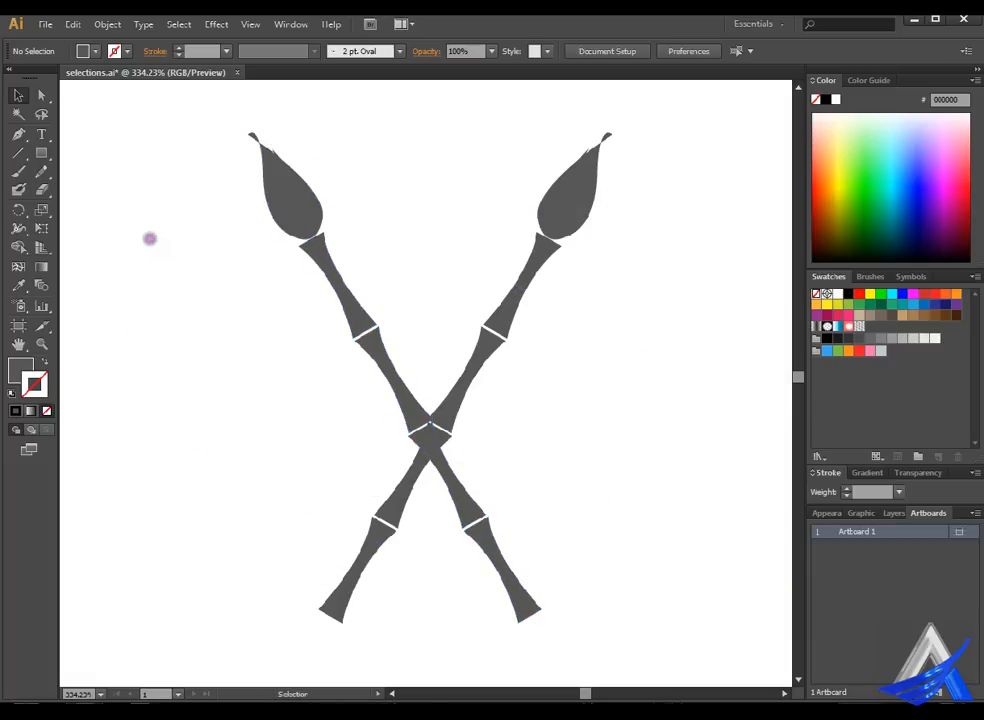
click(269, 181)
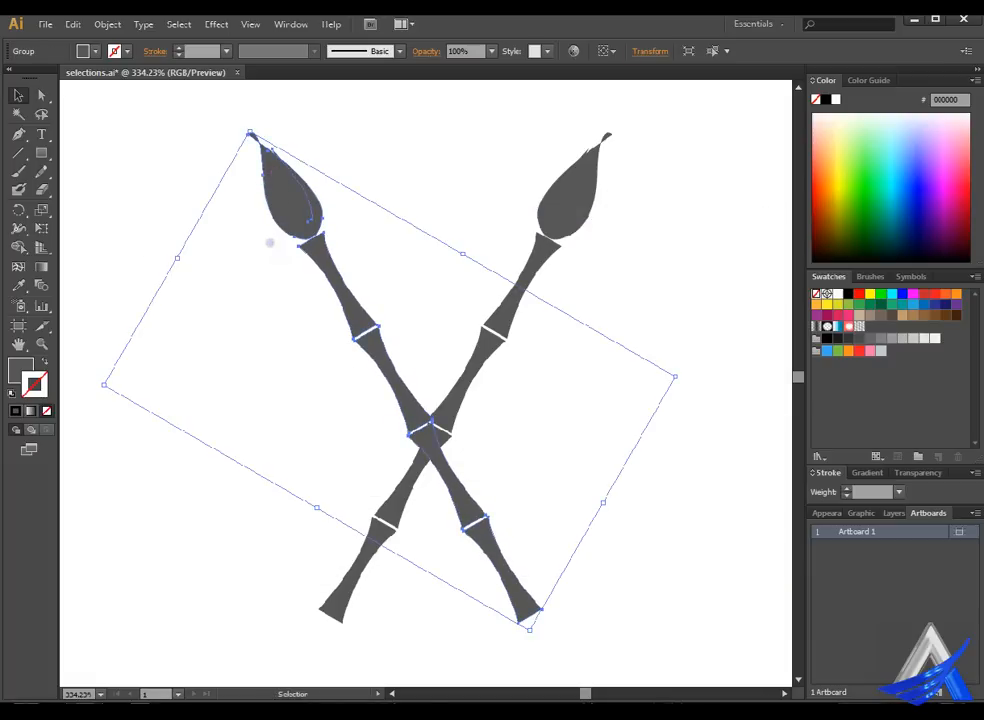
click(149, 191)
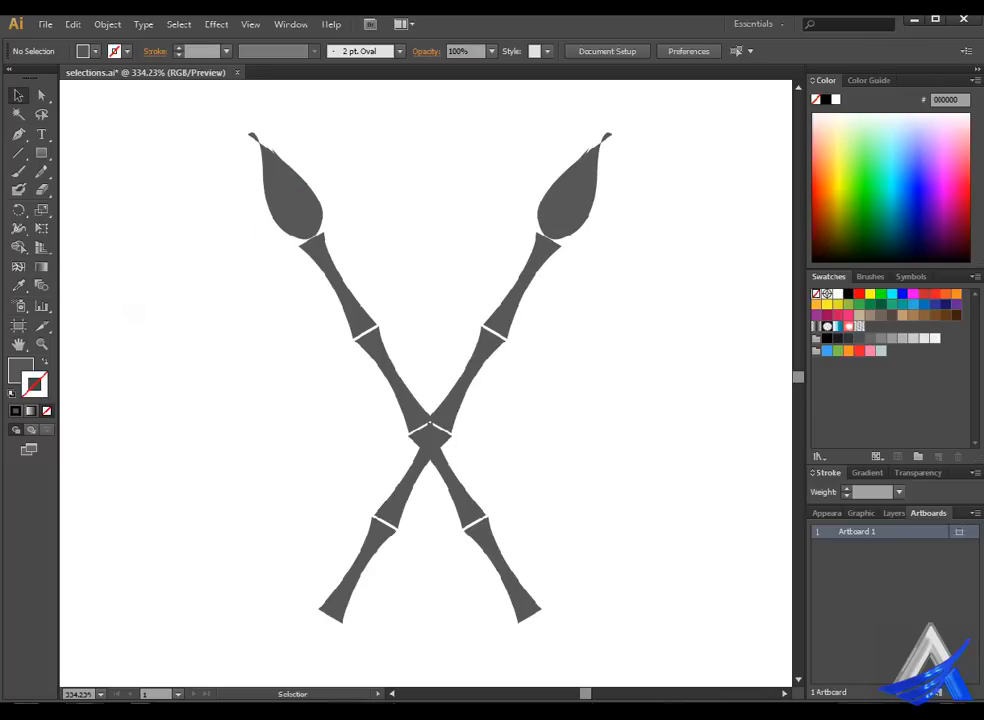
- Turn off Object Selection by Path Only in the Selection & Anchor Display preferences
key(ctrl+k)
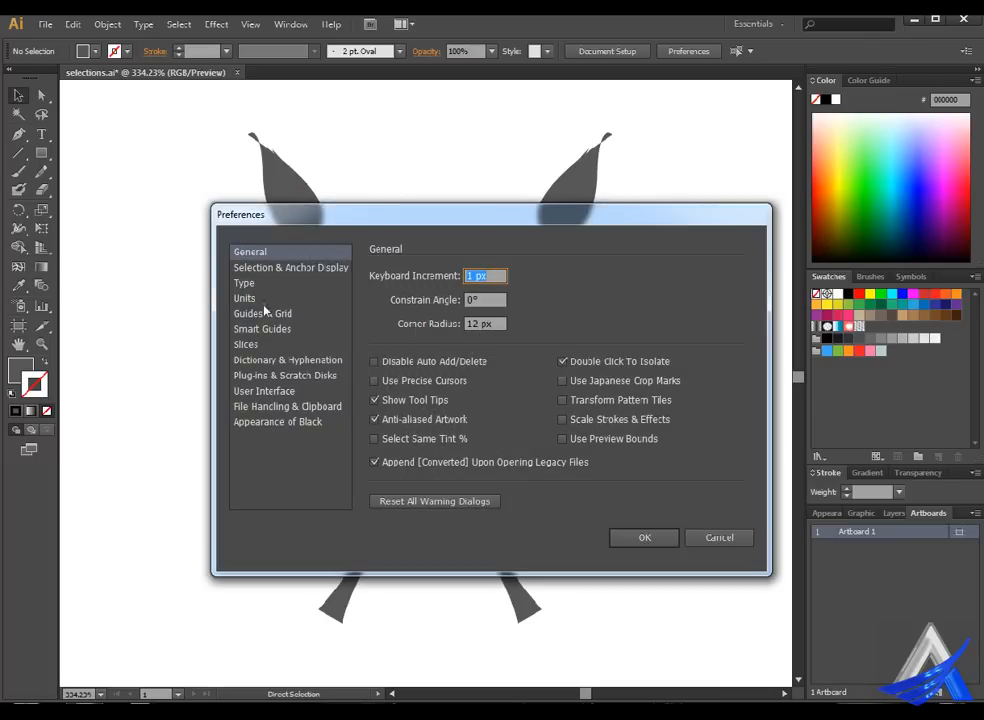
click(296, 267)
click(431, 316)
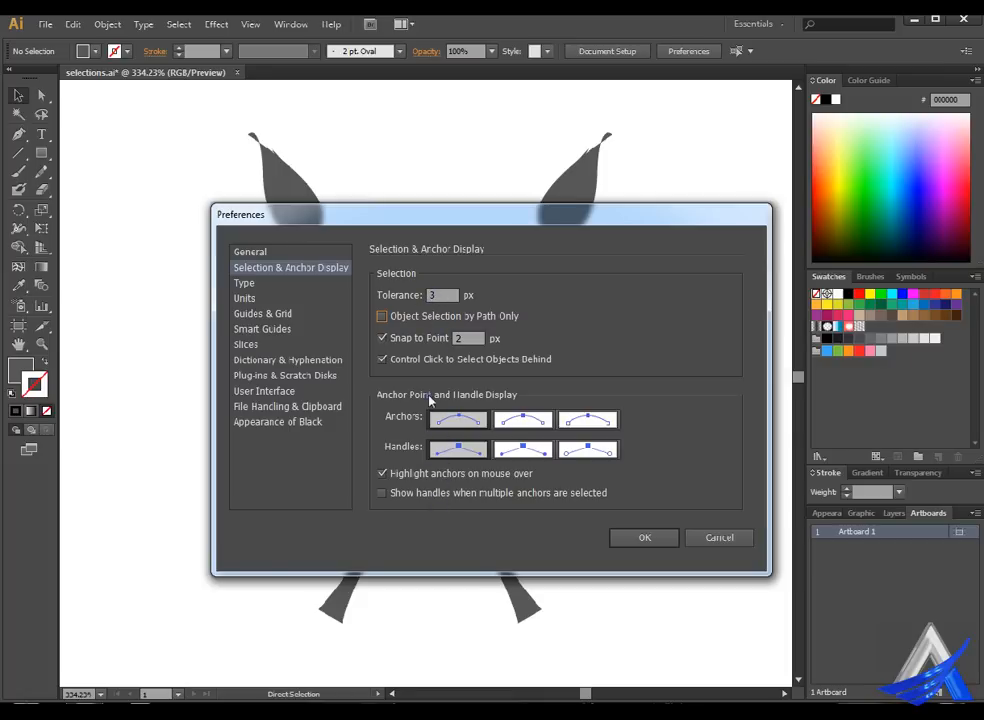
click(661, 545)
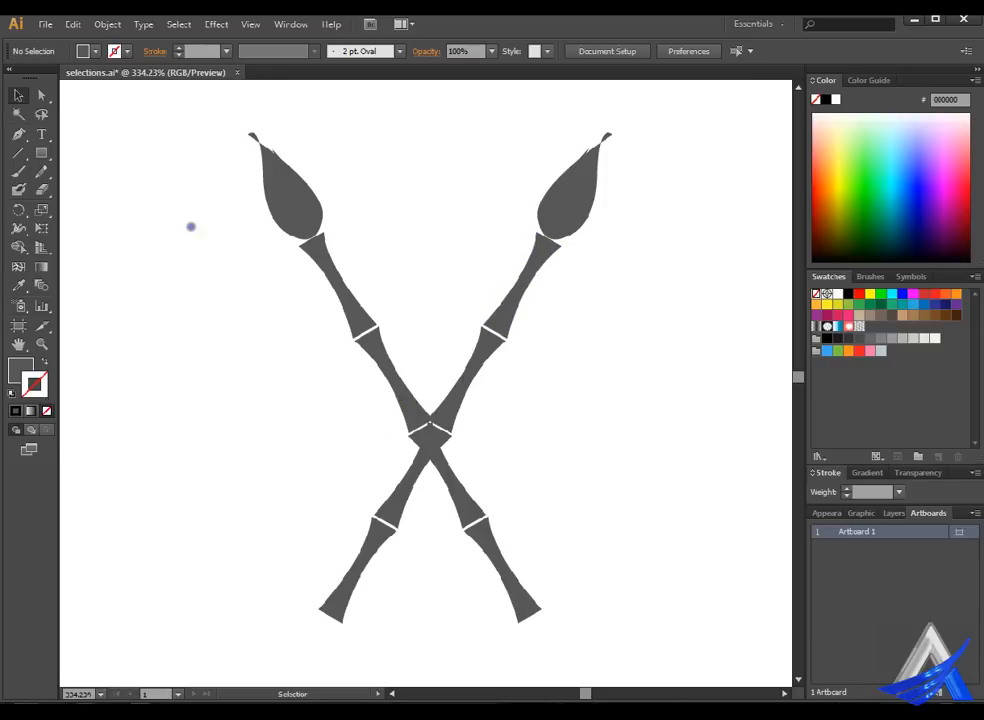
- Select only the tip path of the upper-left-tipped paintbrush with Direct Selection, switch to the Selection tool and deselect it
click(42, 92)
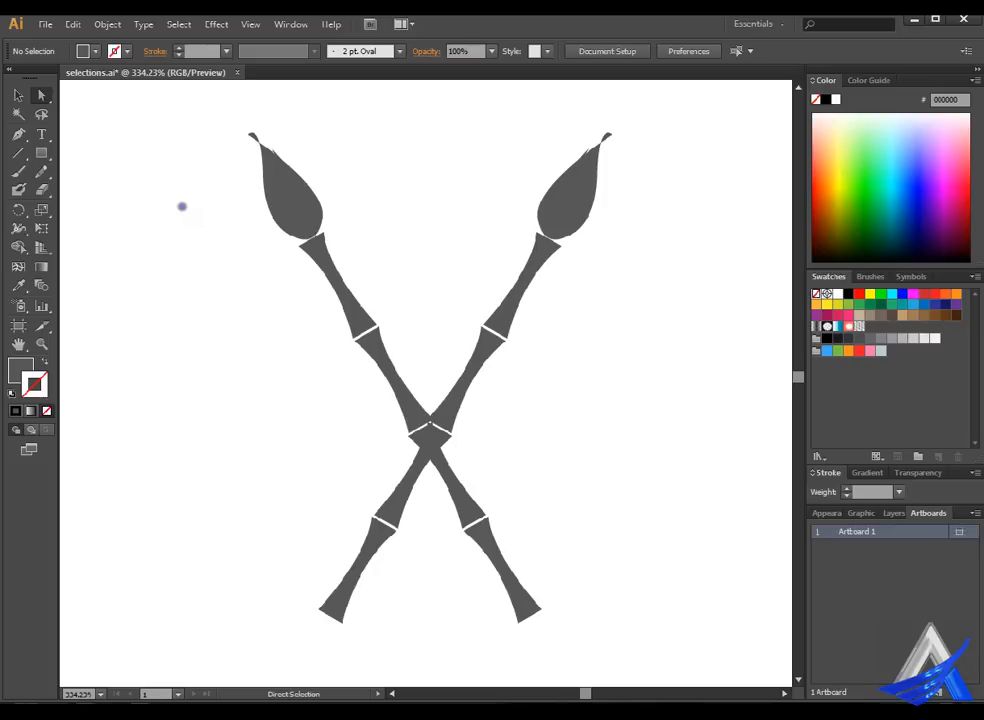
click(288, 176)
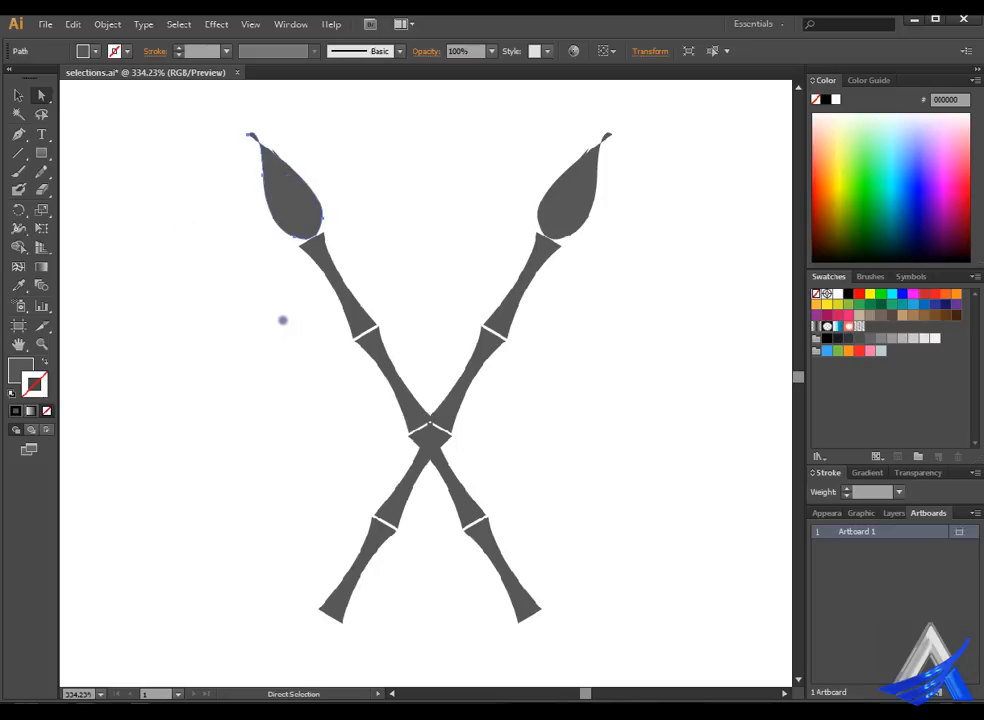
click(18, 94)
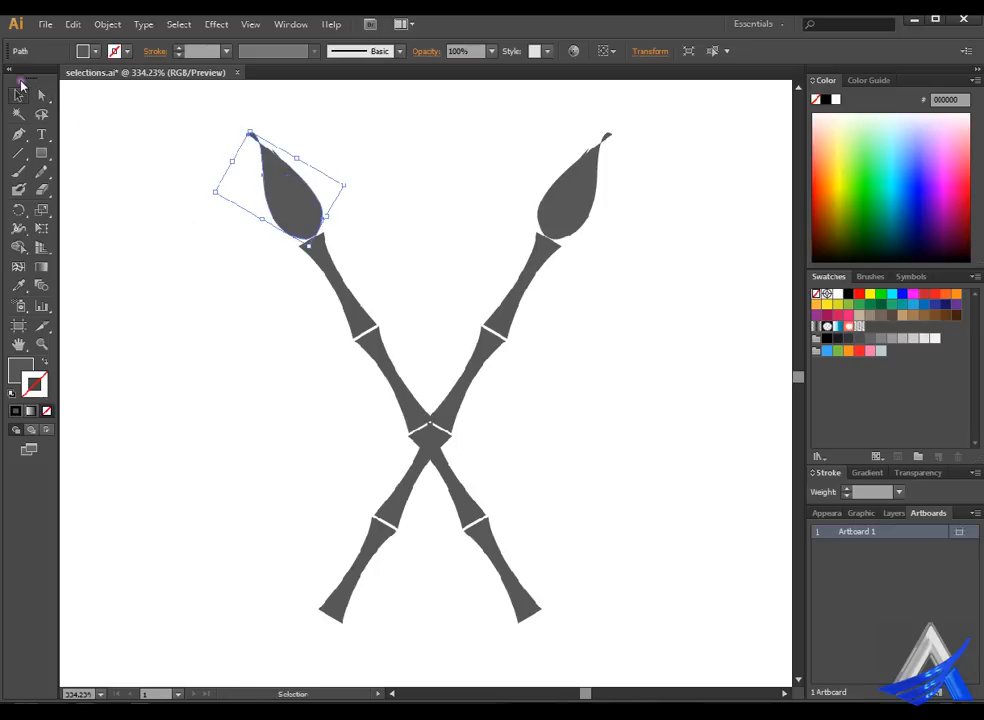
click(253, 282)
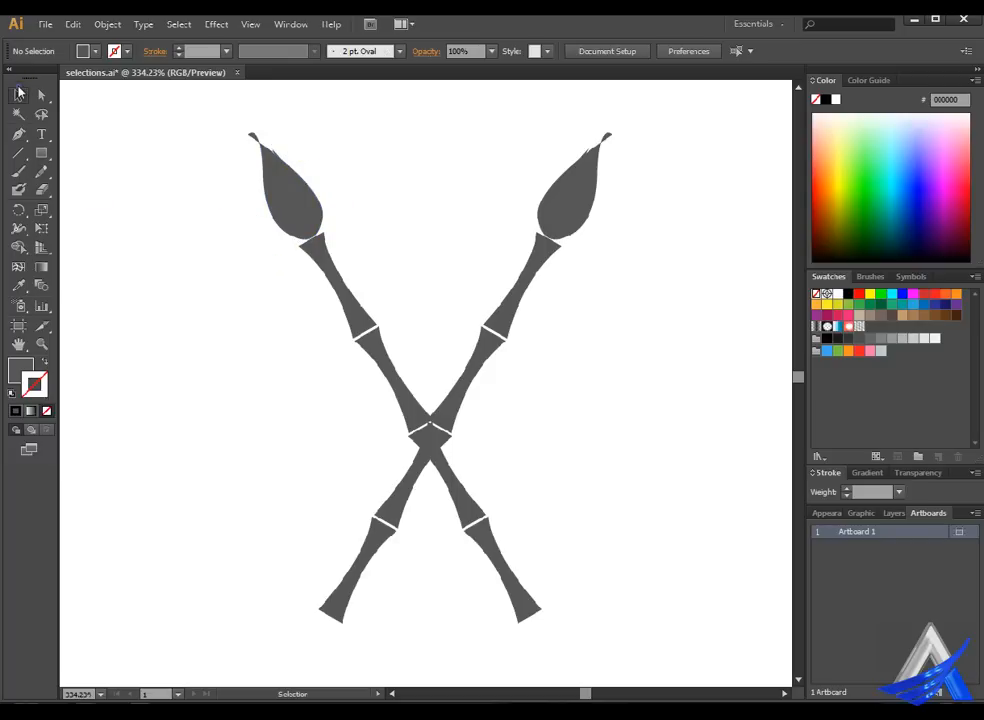
- Select the entire upper-left-tipped paintbrush with the Selection tool, deselect it, and select only its tip path with Direct Selection
click(285, 175)
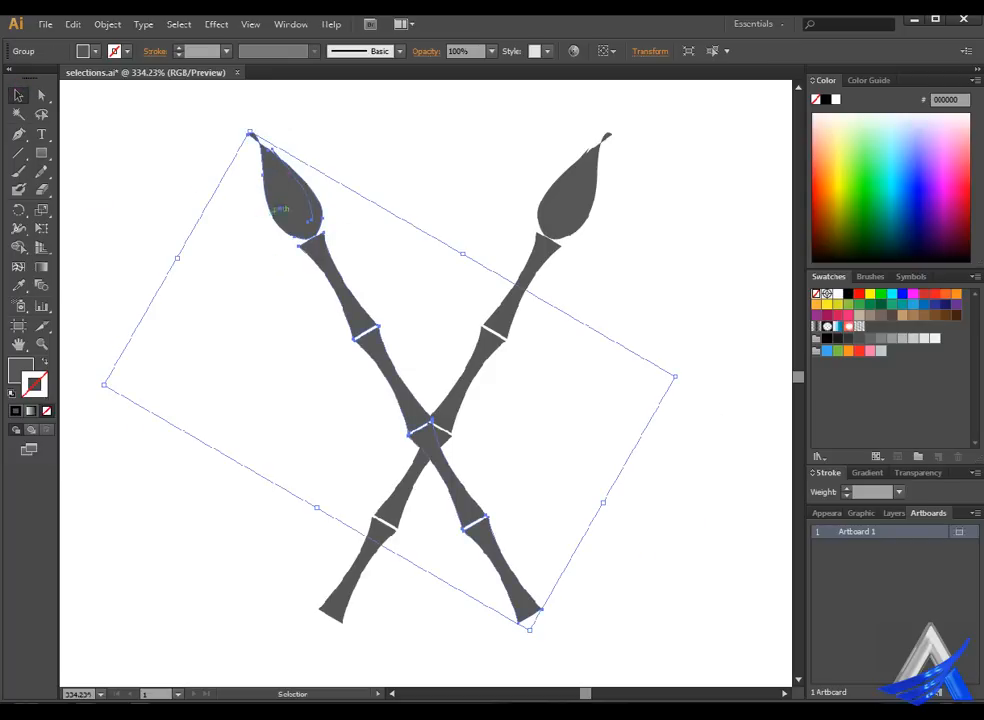
click(41, 95)
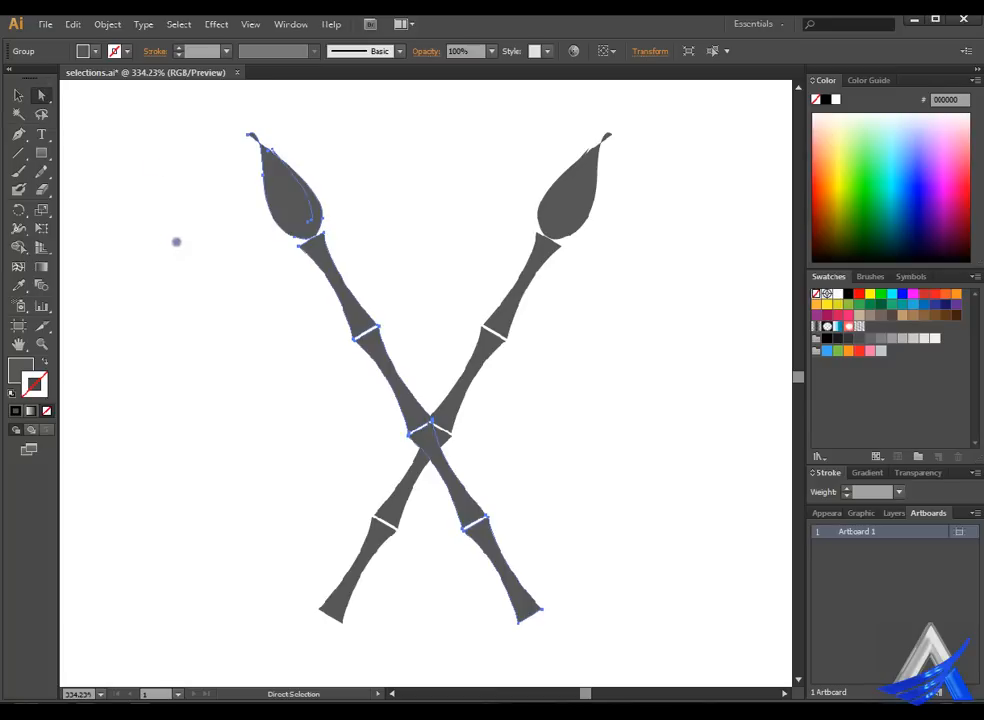
click(189, 248)
click(288, 173)
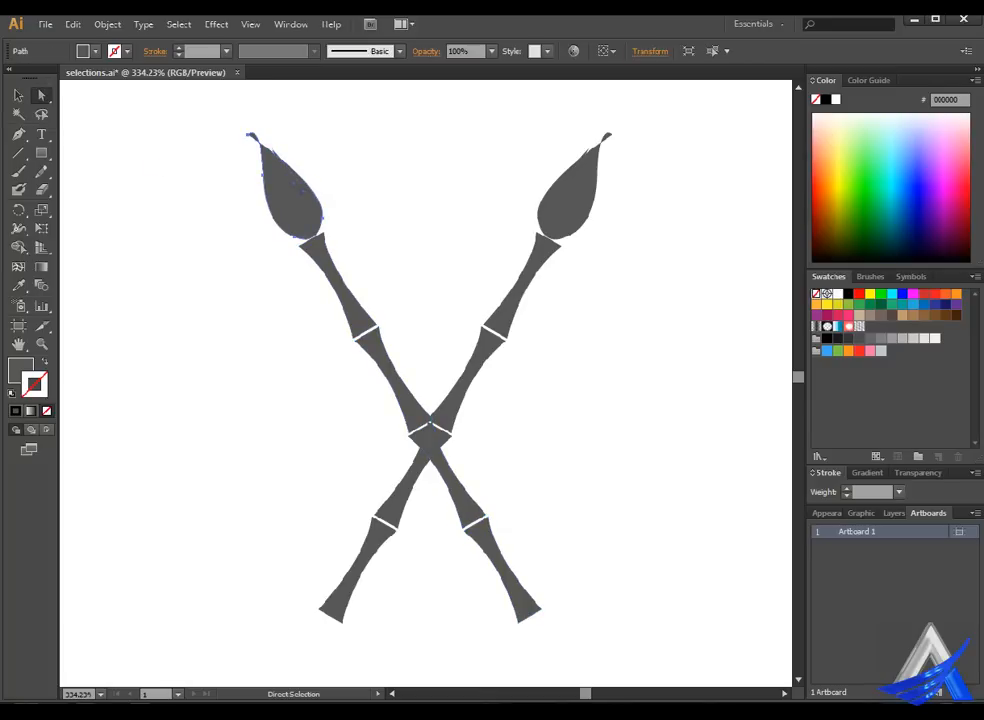
- Select the single anchor point on the left edge of the enlarged brush tip with the Direct Selection tool
click(41, 344)
drag(228, 120, 337, 256)
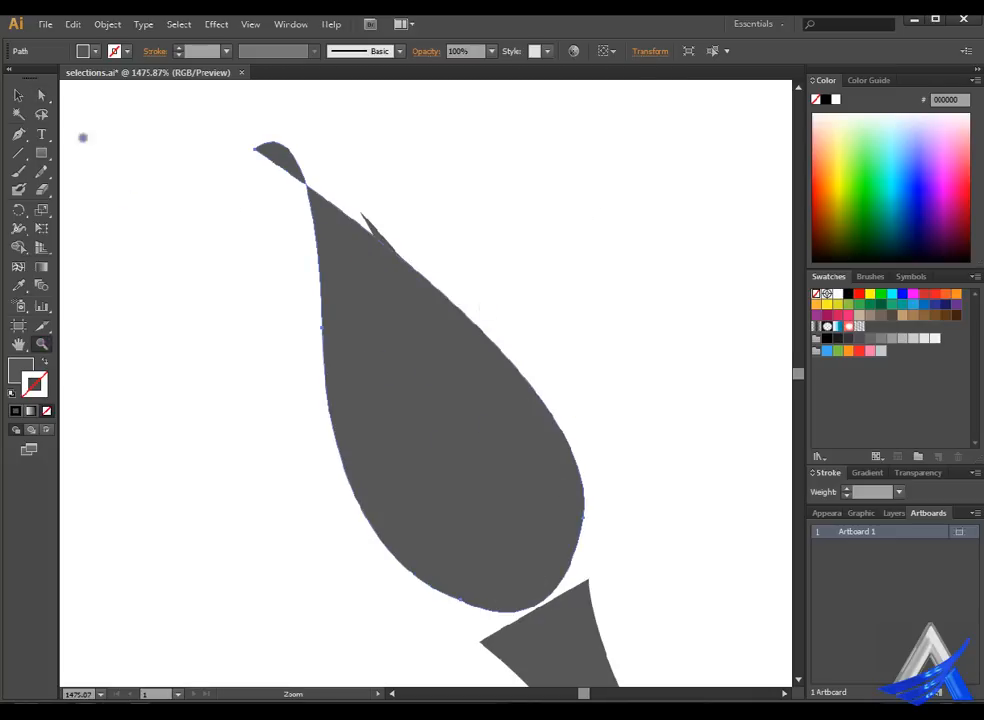
click(41, 95)
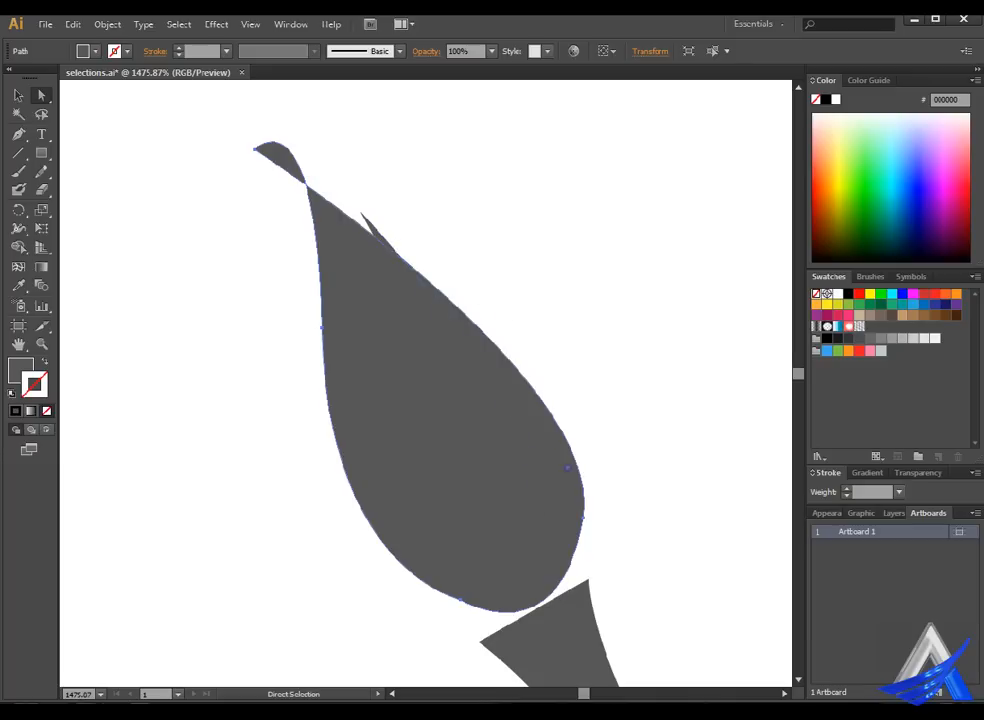
click(322, 327)
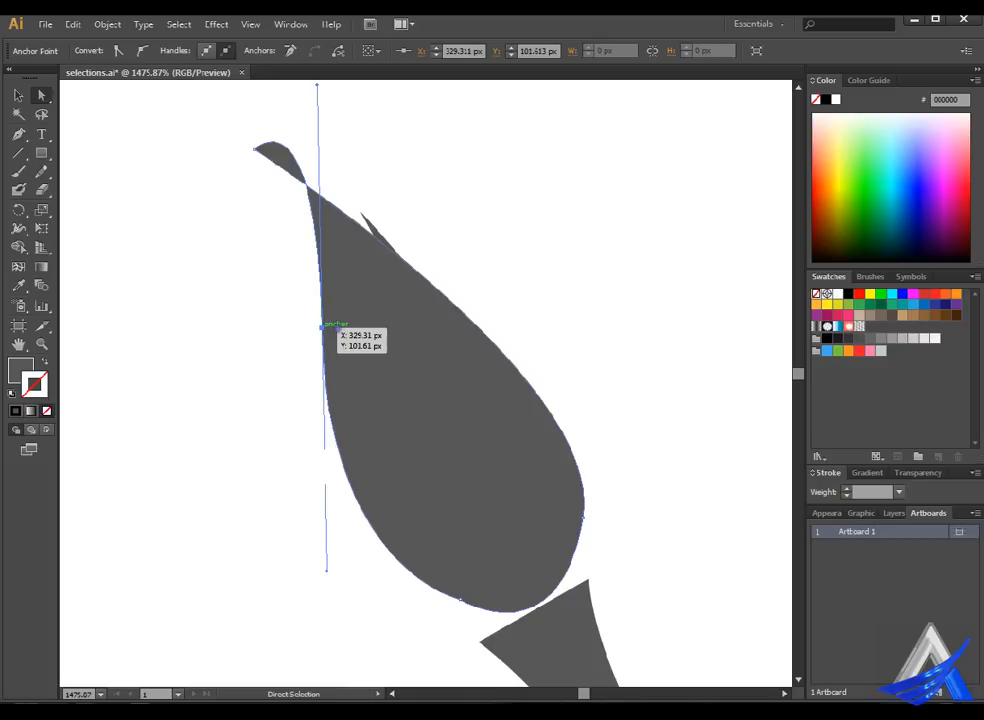
- Try moving the tip's left-edge anchor point outward to X about 325 px and again to about 318 px, undoing each move
drag(323, 327, 275, 345)
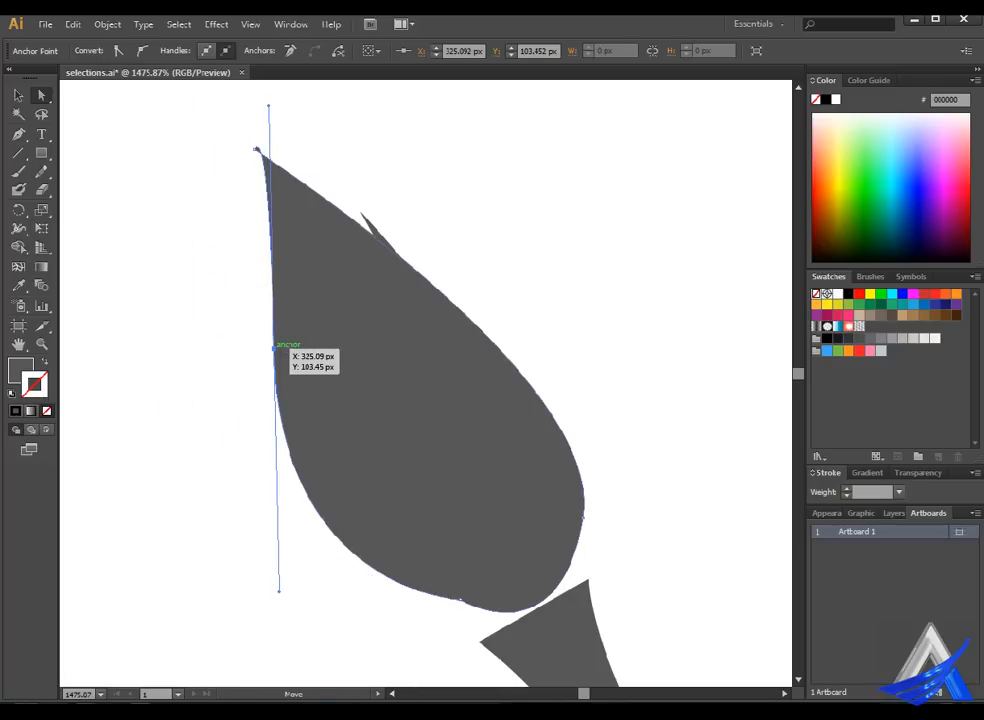
key(ctrl+z)
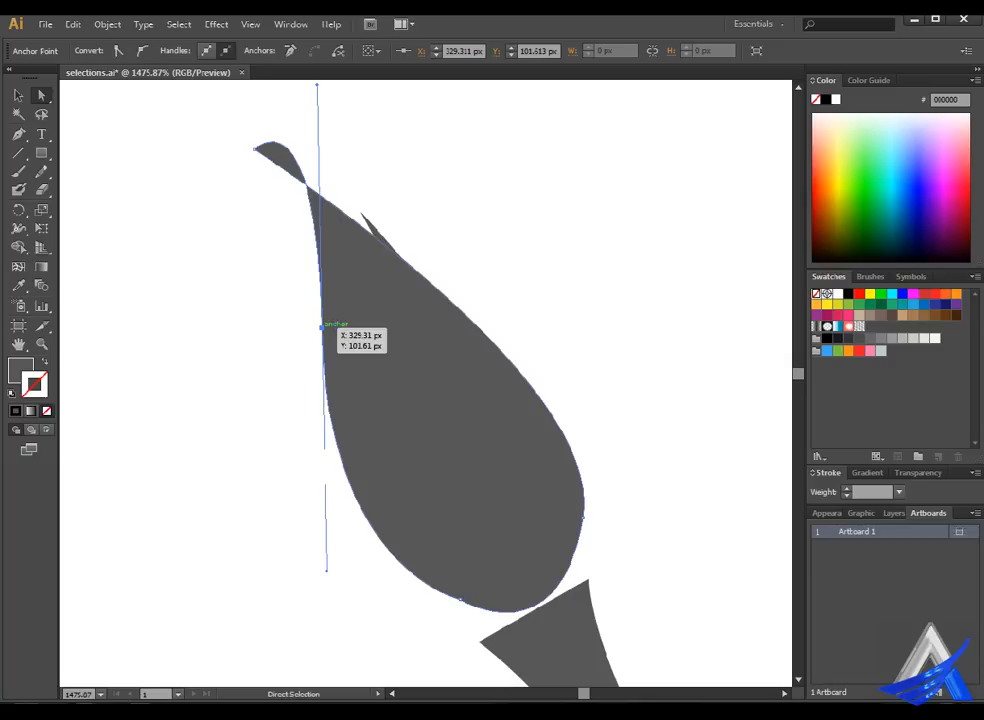
drag(322, 326, 190, 337)
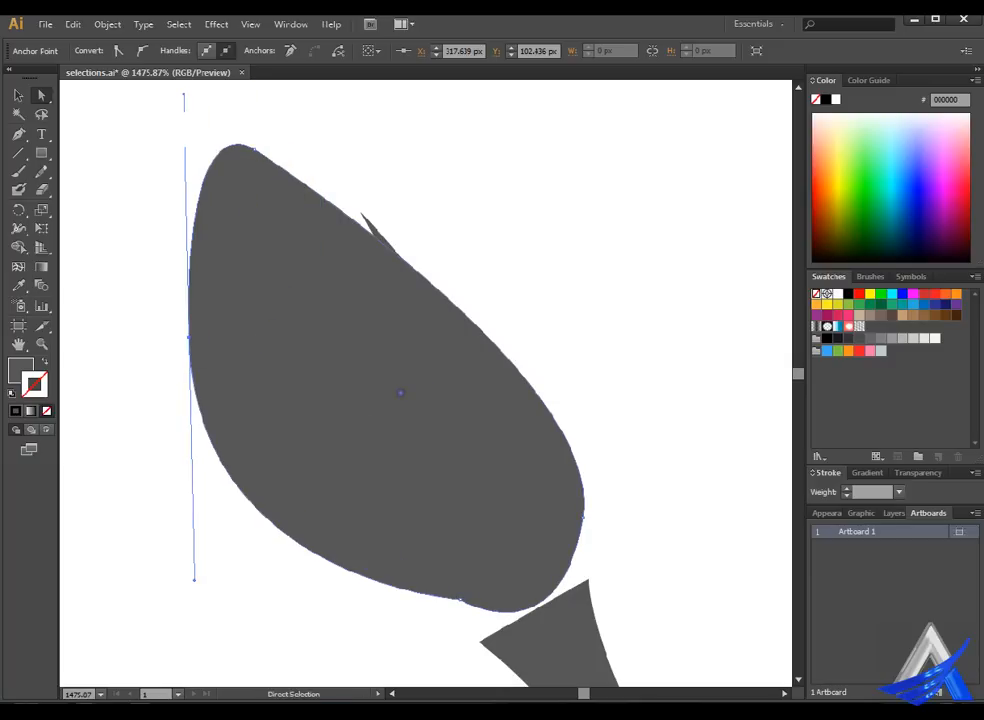
key(ctrl+z)
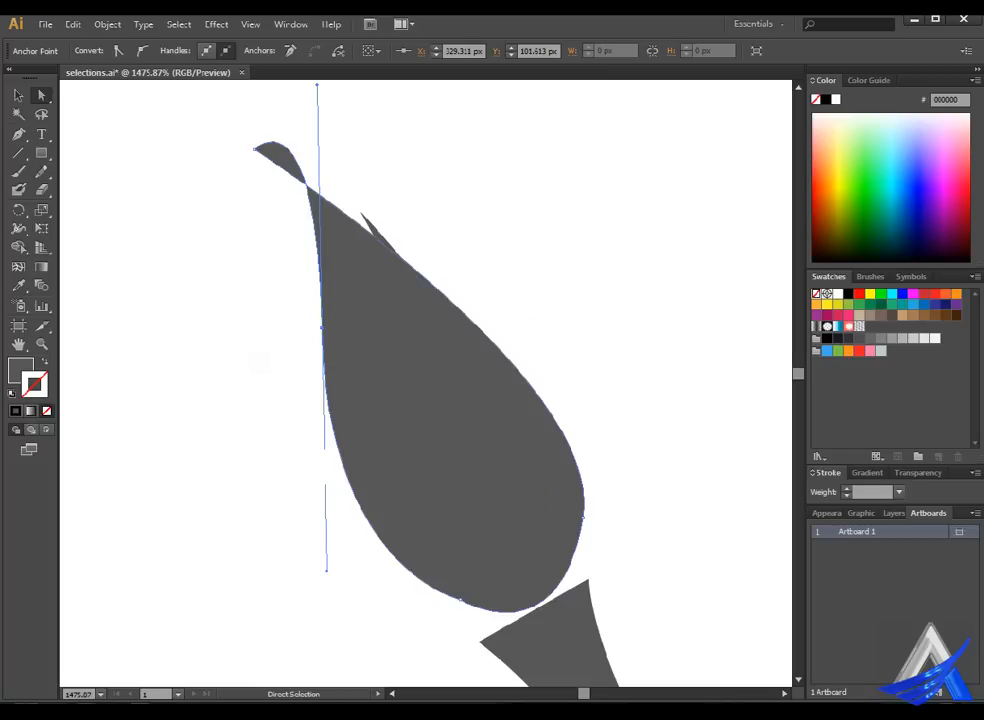
- Select the upper-left-tipped paintbrush's tip path and, in its place, the handle segment directly beneath it with Direct Selection
key(v)
key(ctrl+minus)
key(ctrl+minus)
key(ctrl+minus)
key(ctrl+minus)
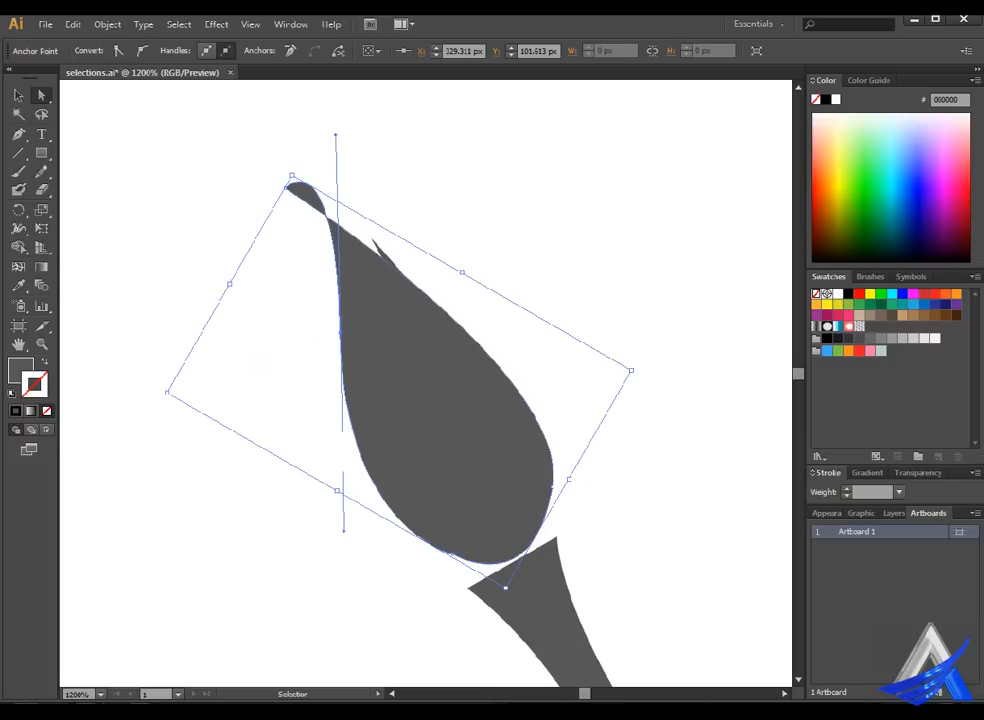
key(ctrl+minus)
key(ctrl+minus)
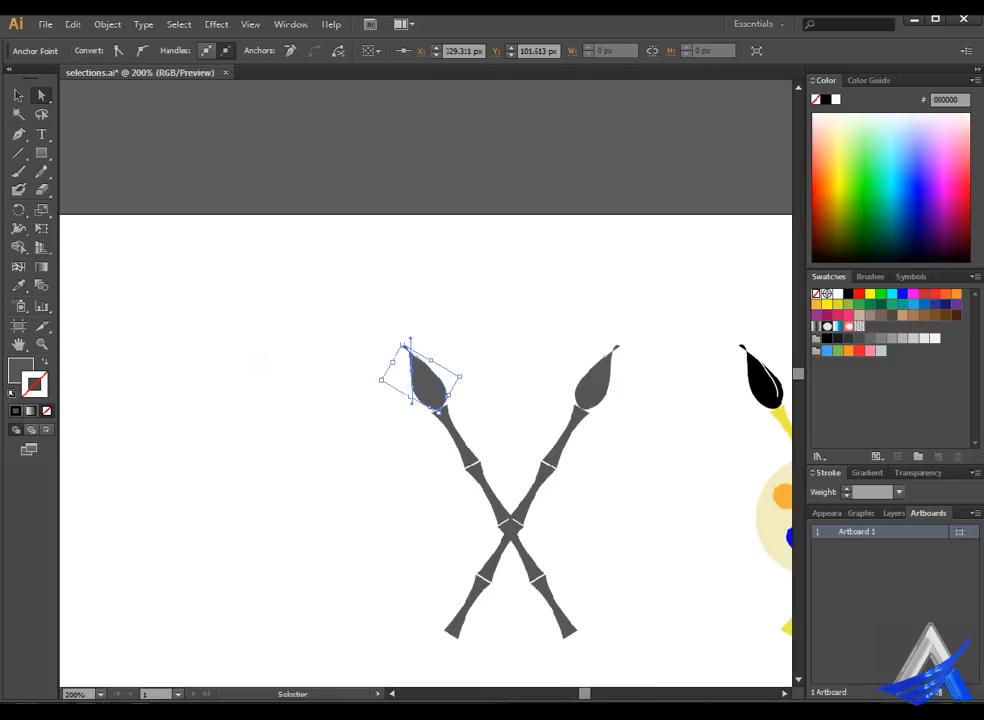
key(a)
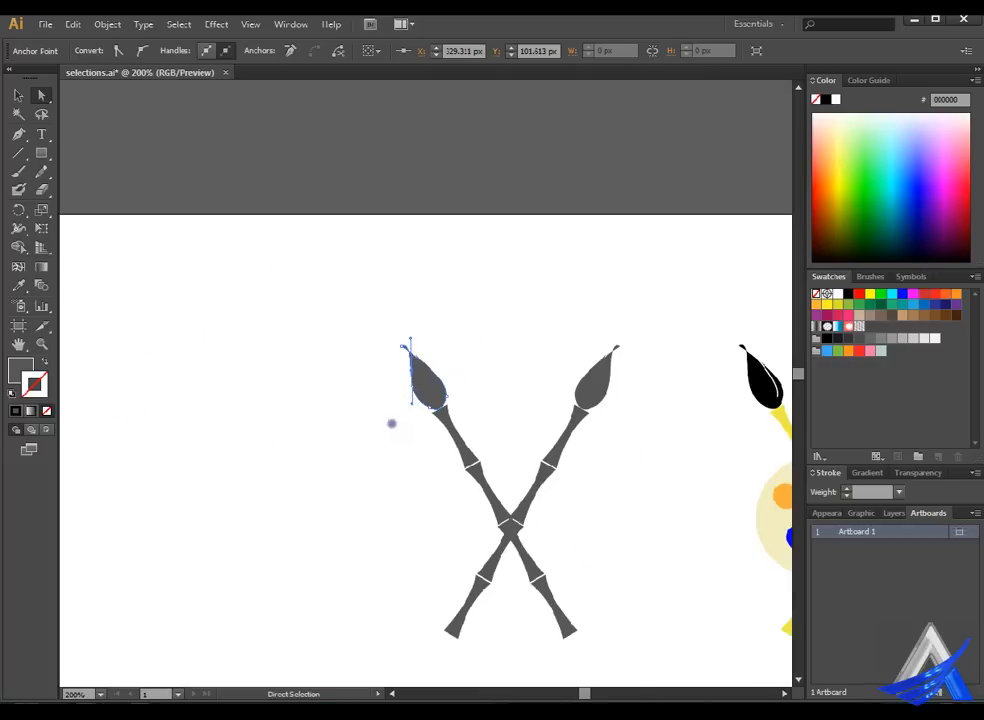
key(space)
drag(438, 467, 337, 333)
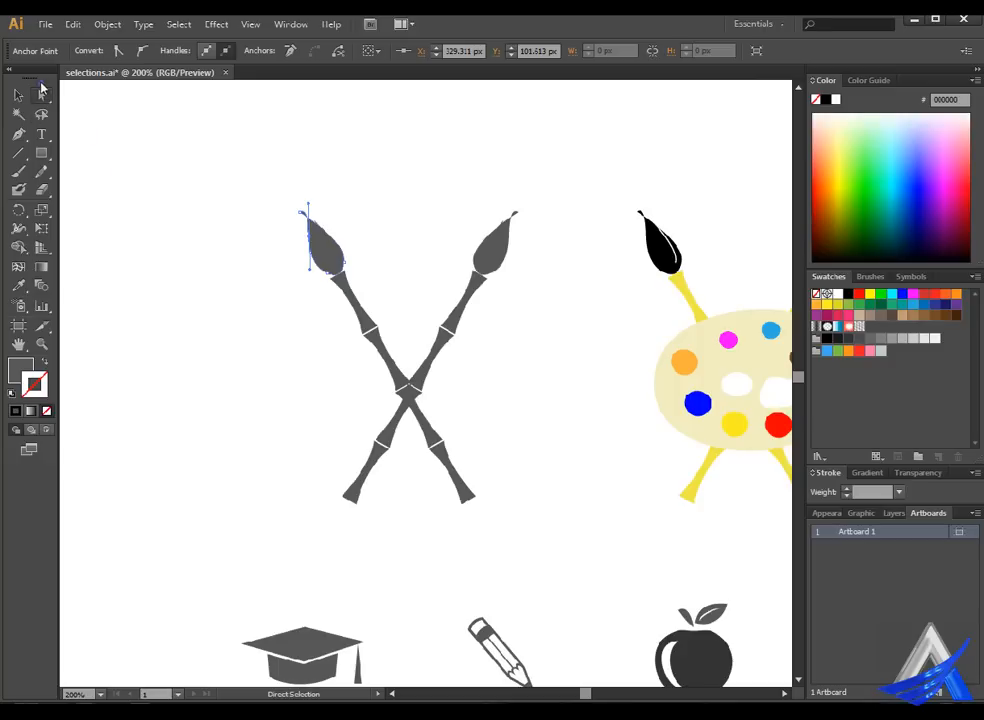
click(340, 241)
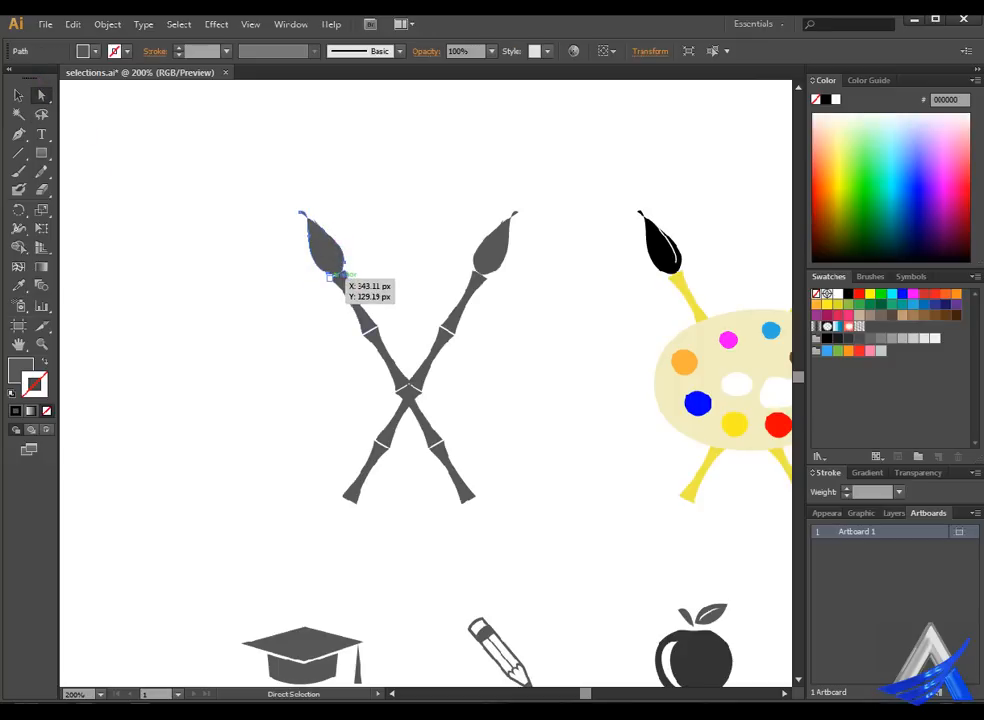
click(346, 283)
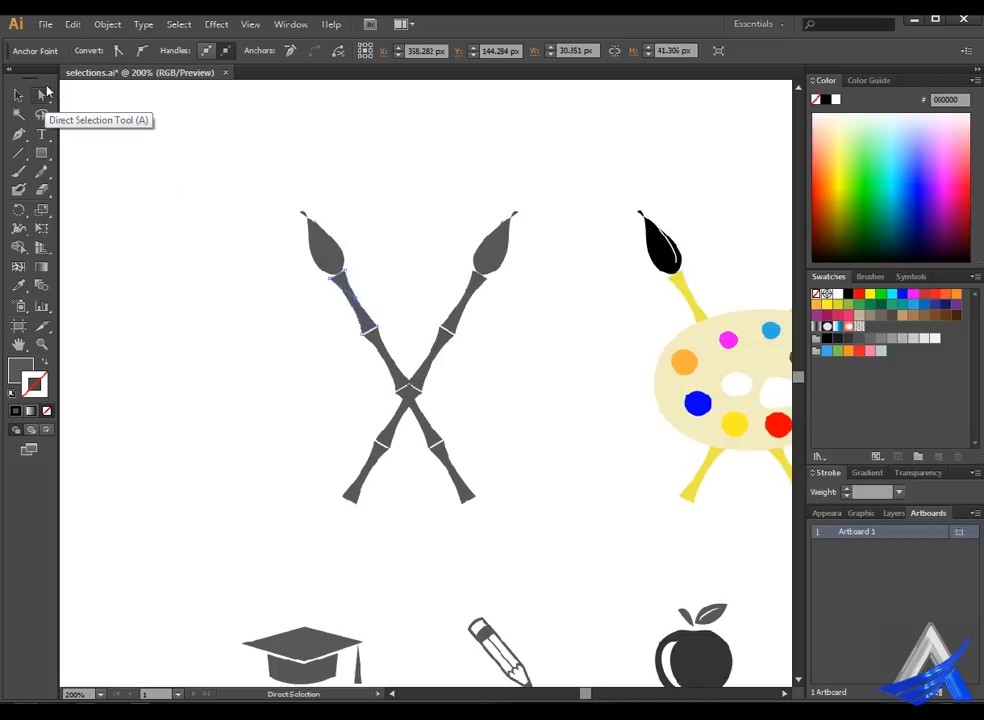
- Dismiss the Move dialog without changes and switch to the Group Selection tool
double_click(46, 92)
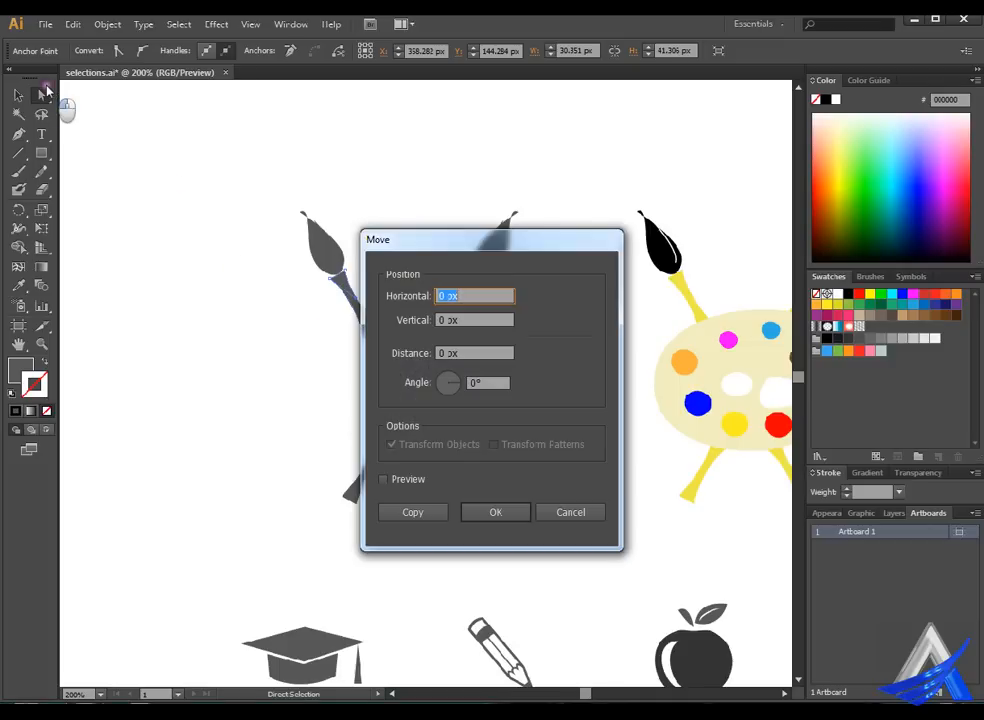
click(570, 512)
drag(45, 89, 127, 108)
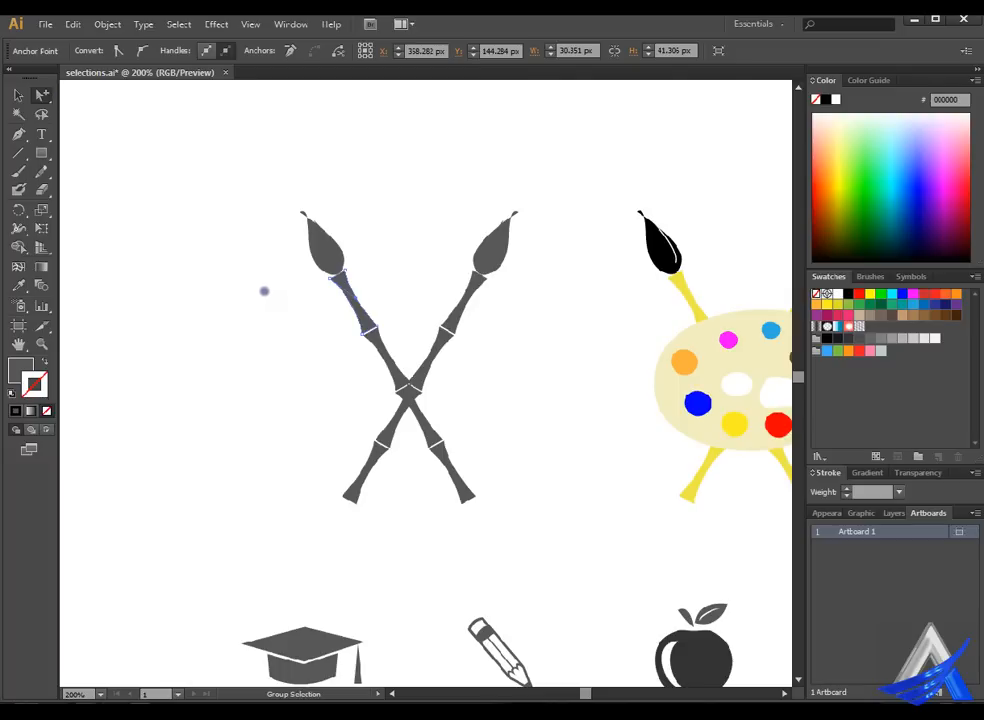
- Clear the selection, select the upper-left-tipped paintbrush's tip path with Group Selection, and extend the selection to its whole group
click(167, 184)
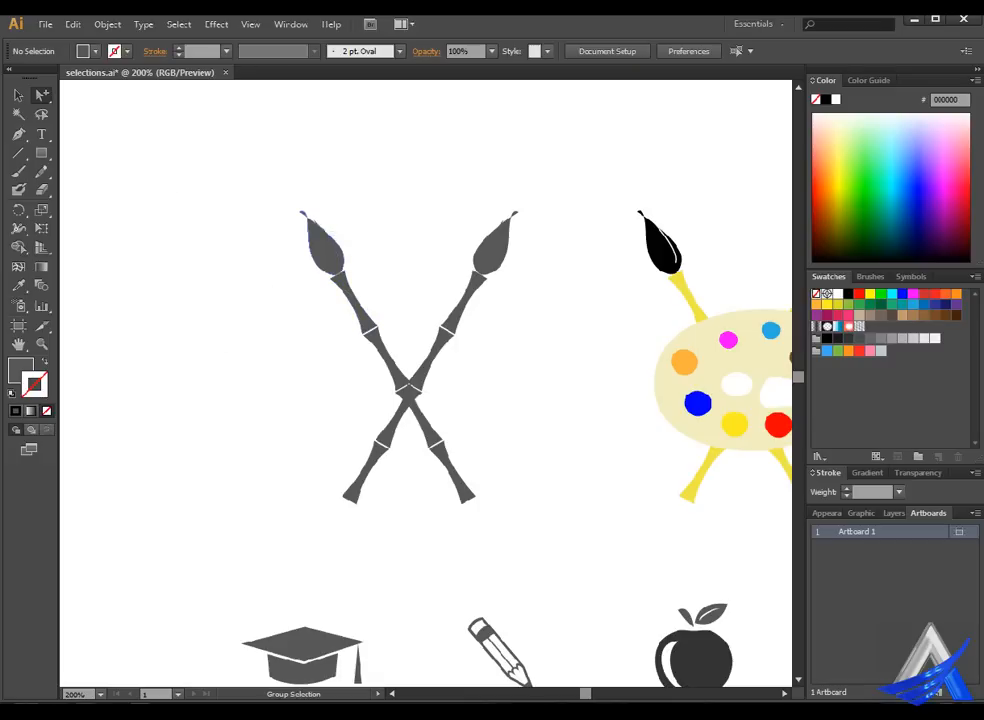
click(333, 235)
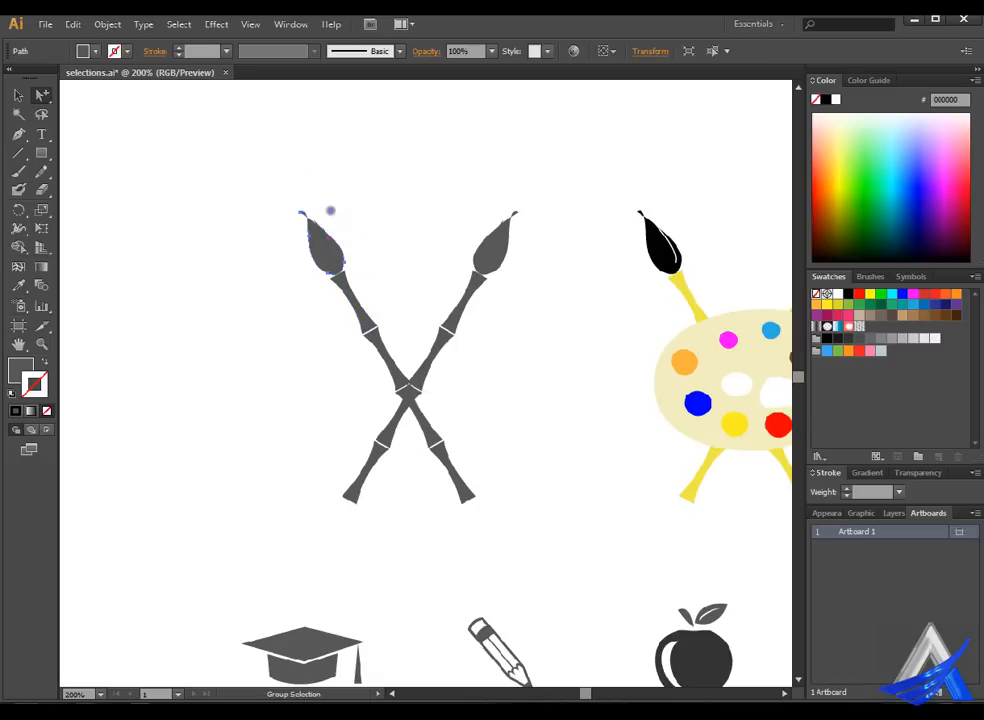
click(334, 238)
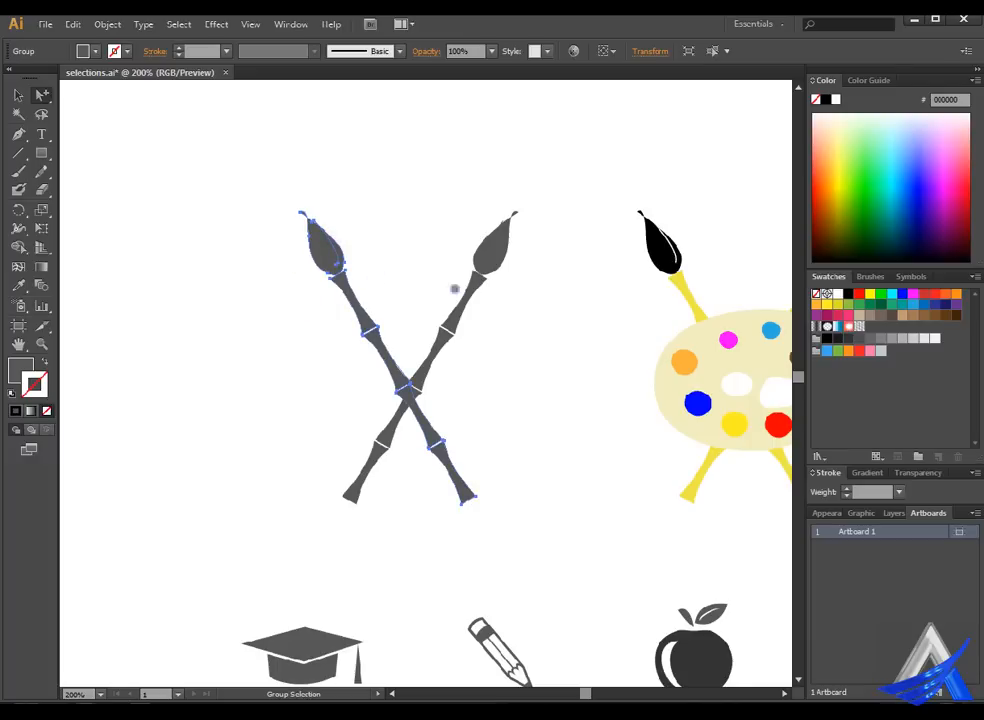
- Select single paths of the upper-right-tipped paintbrush with Group Selection: its tip, a middle handle segment, and the tip again
click(517, 255)
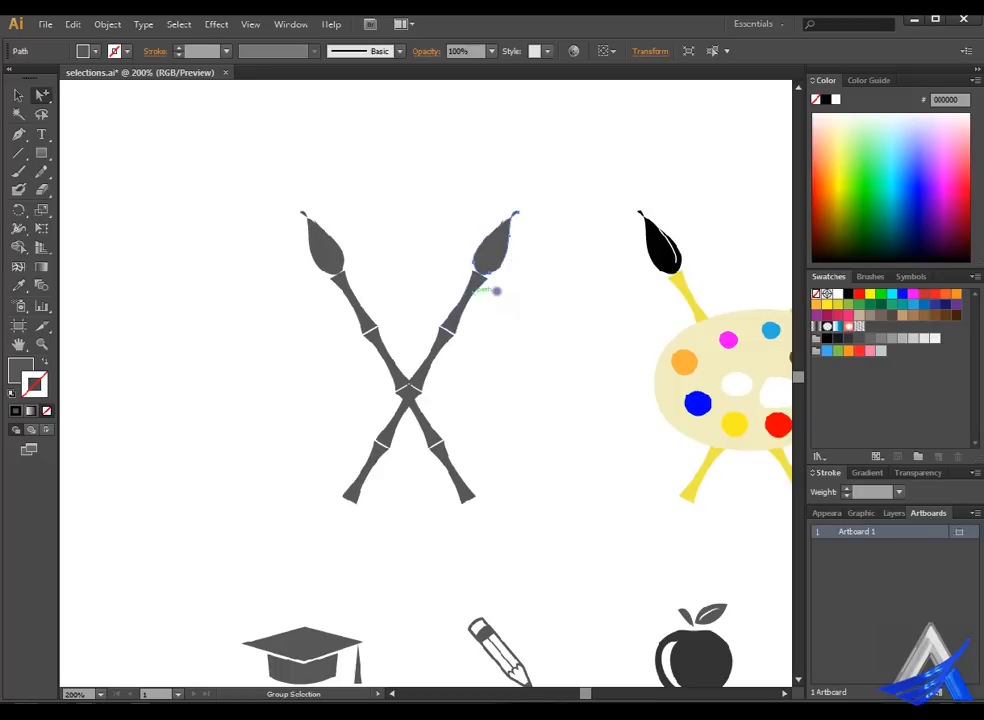
click(450, 363)
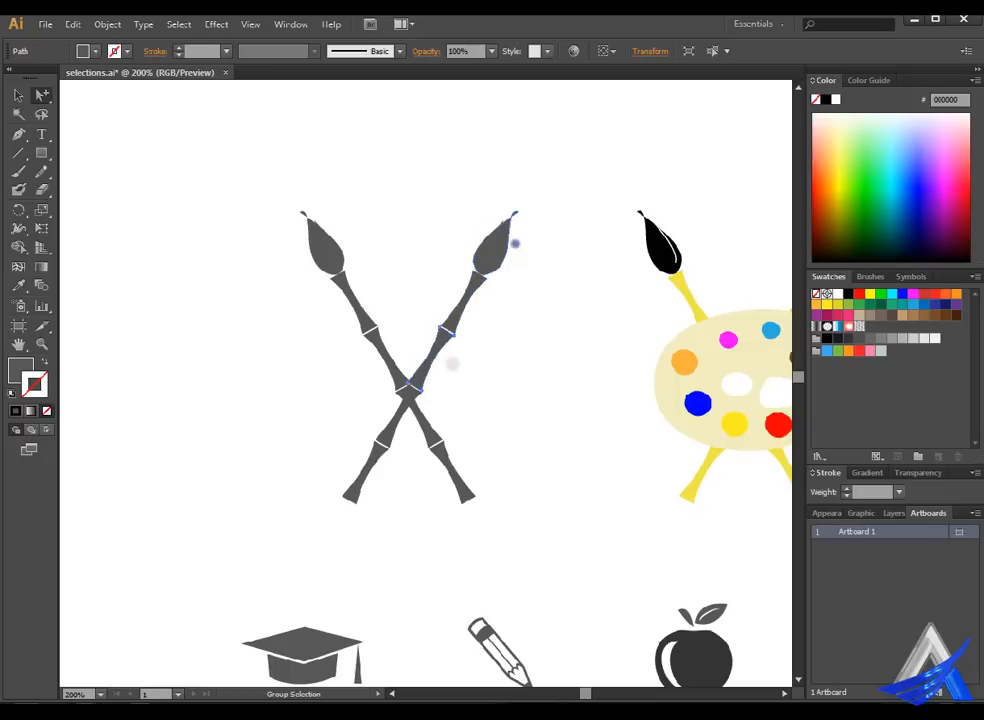
click(513, 241)
- Marquee-select both crossed paintbrushes with Group Selection, switch to the Selection tool and deselect them
mouse_move(233, 171)
mouse_down()
mouse_move(242, 285)
mouse_move(553, 566)
mouse_up()
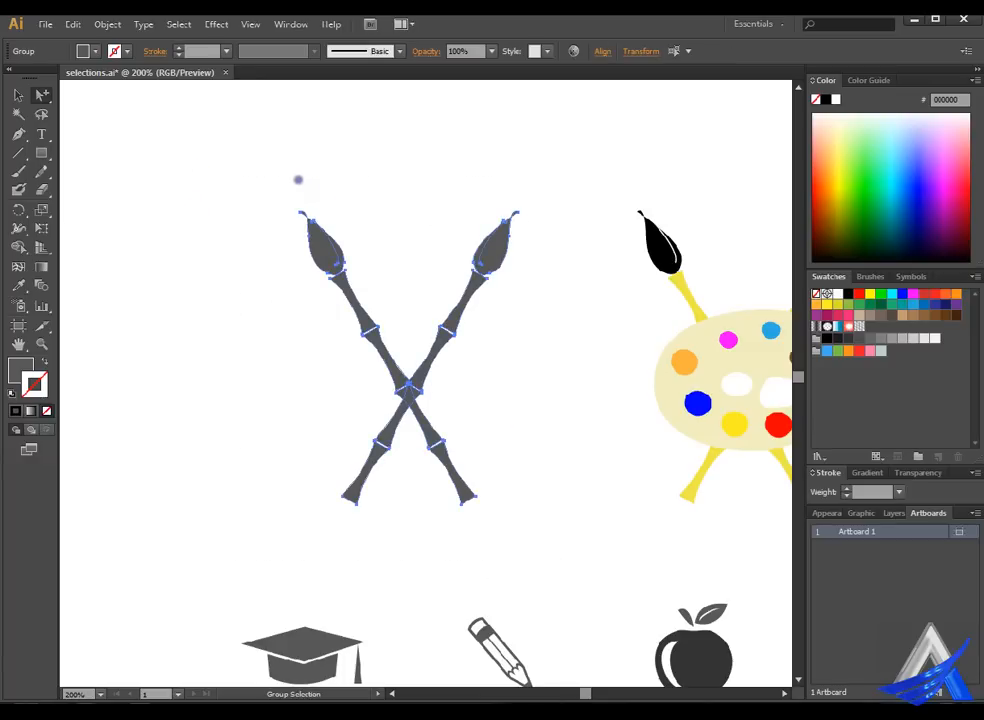
click(18, 94)
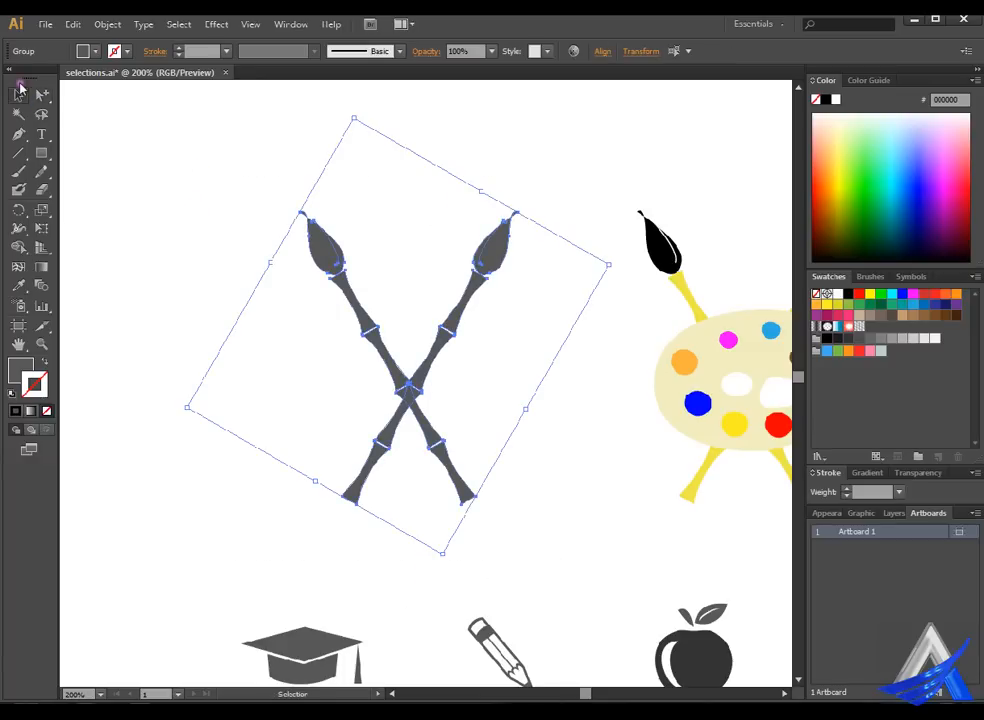
click(220, 211)
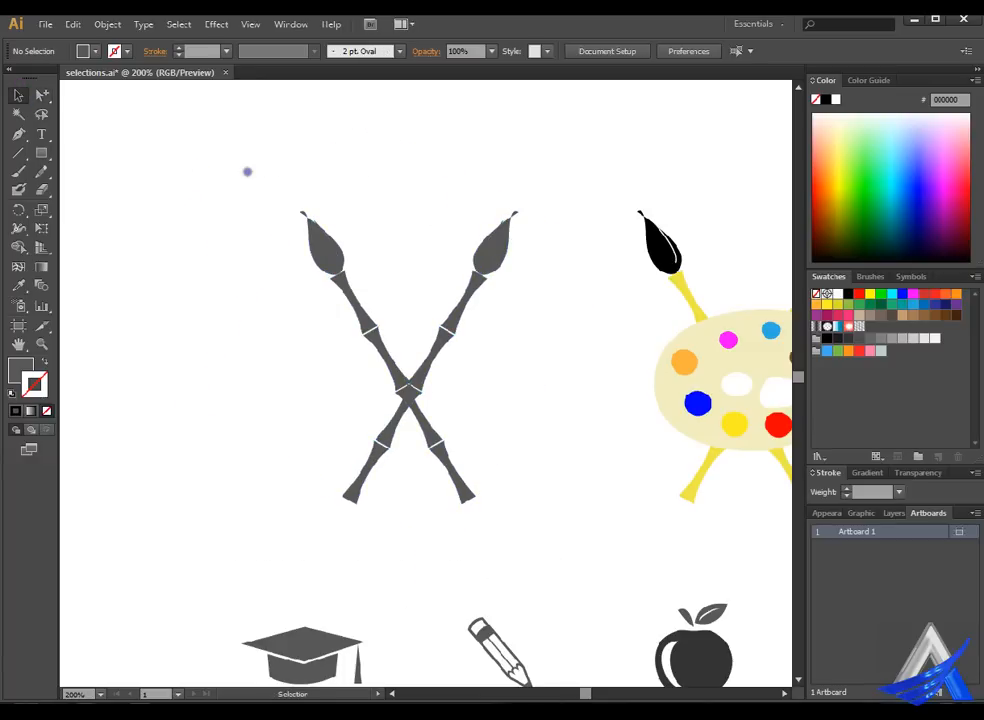
- Marquee-select both crossed paintbrushes with the Selection tool, deselect them, and marquee-select them again with Group Selection
drag(240, 172, 350, 552)
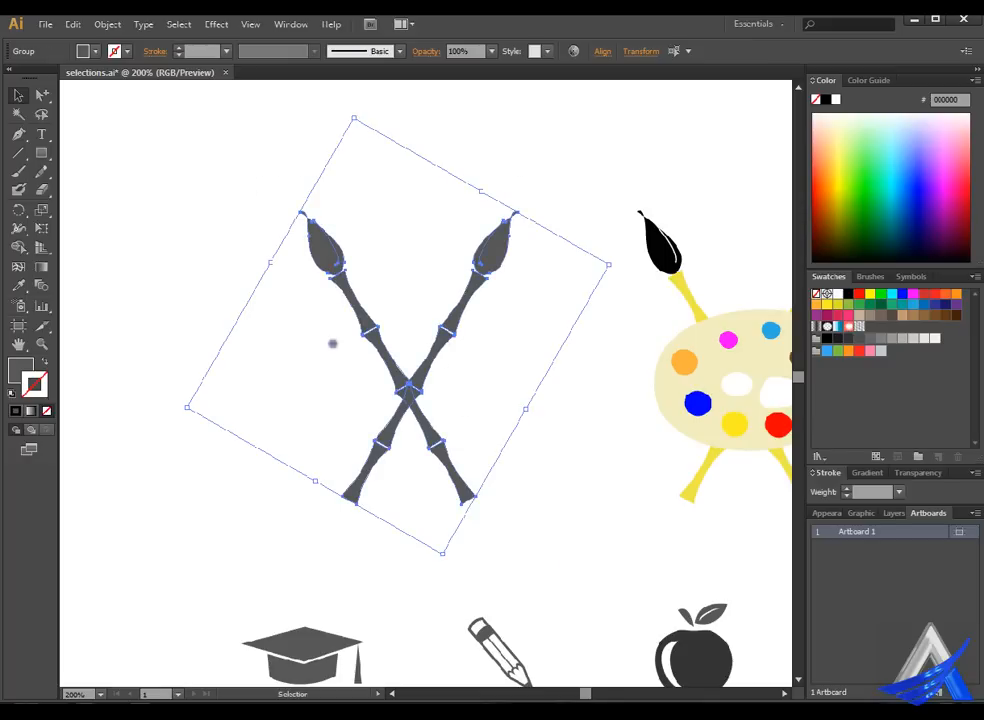
click(150, 271)
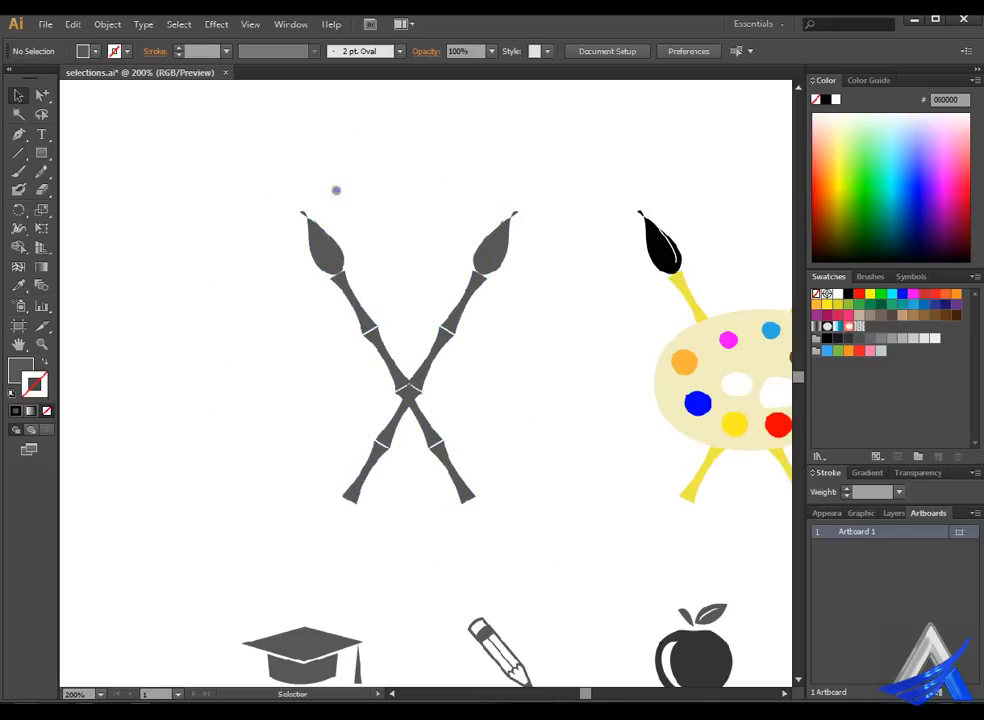
click(40, 95)
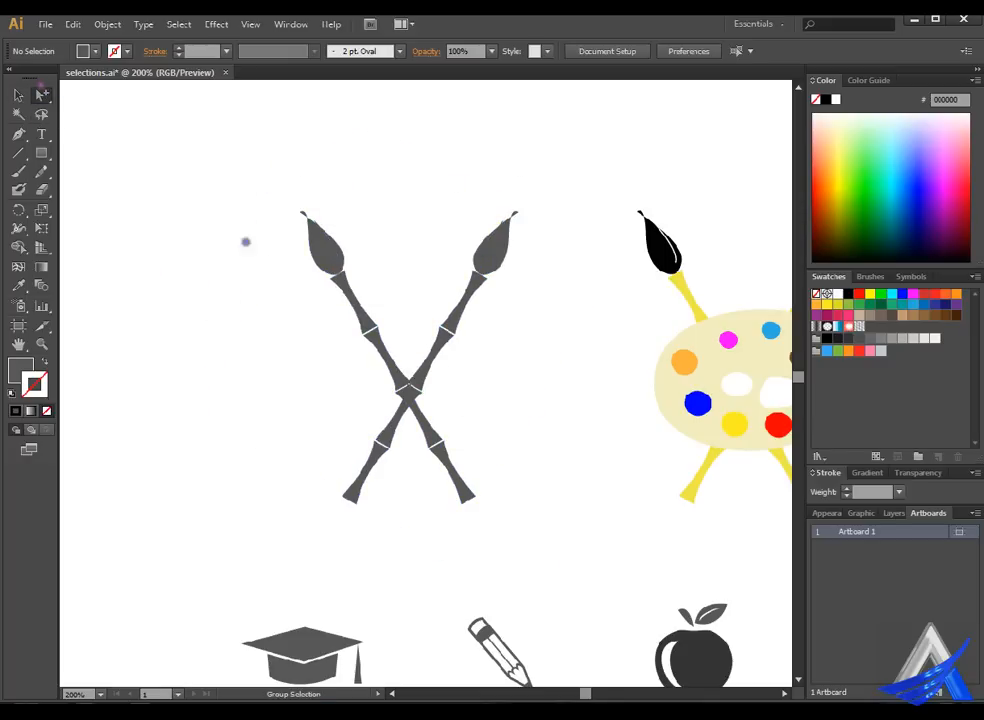
mouse_move(269, 172)
mouse_down()
mouse_move(281, 516)
mouse_move(553, 568)
mouse_up()
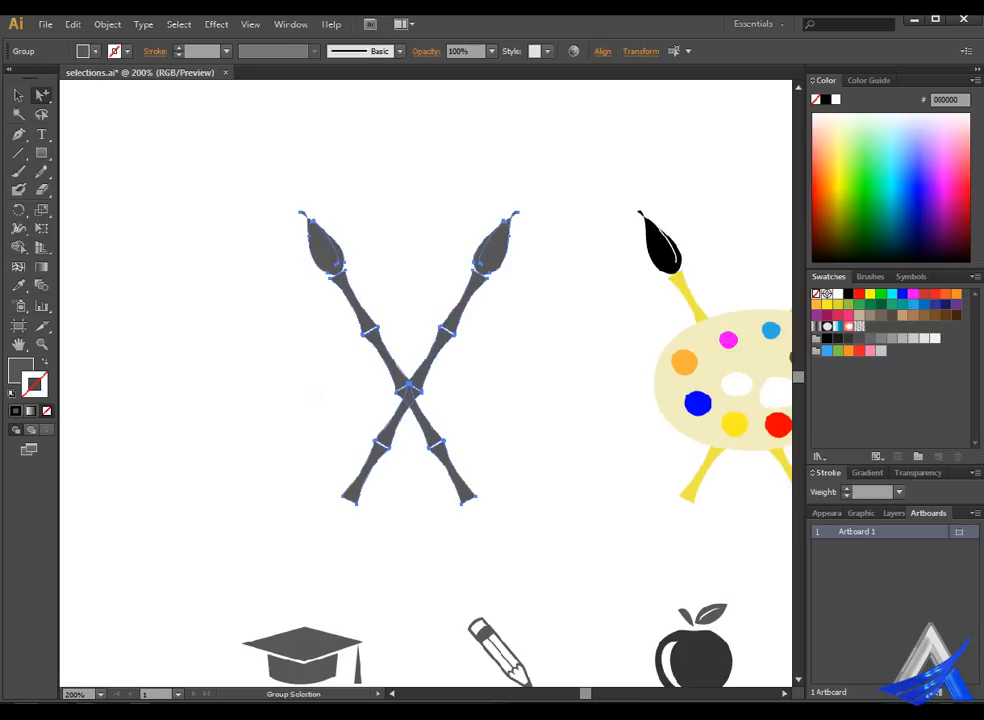
- Deselect both paintbrushes, select the upper-left-tipped brush's tip with Group Selection, and expand the selection to that whole brush
click(253, 352)
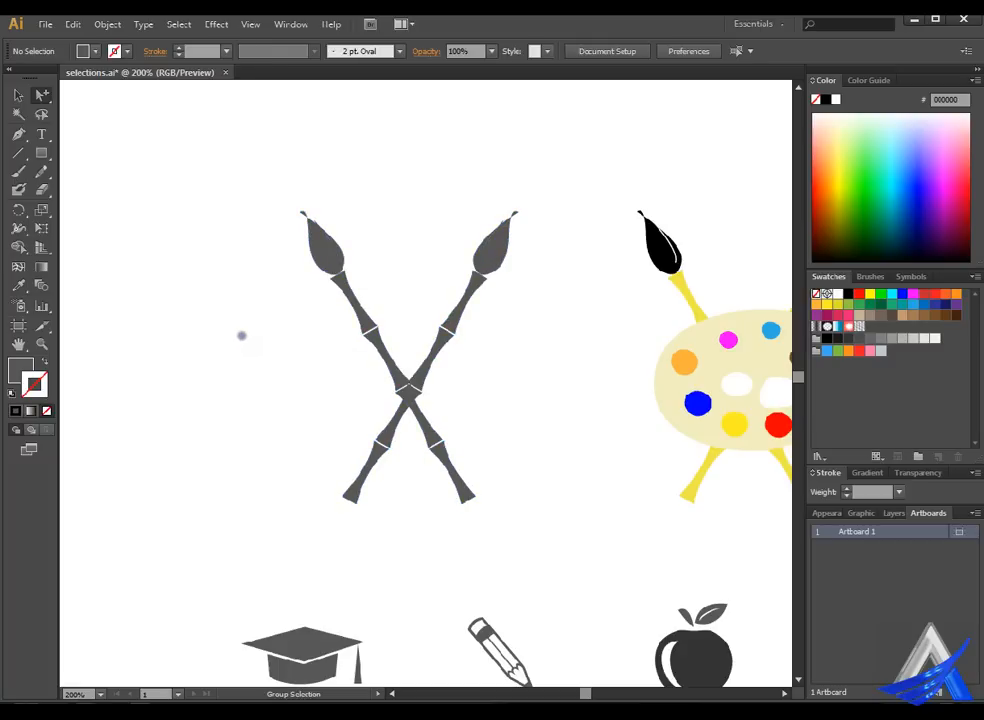
click(328, 246)
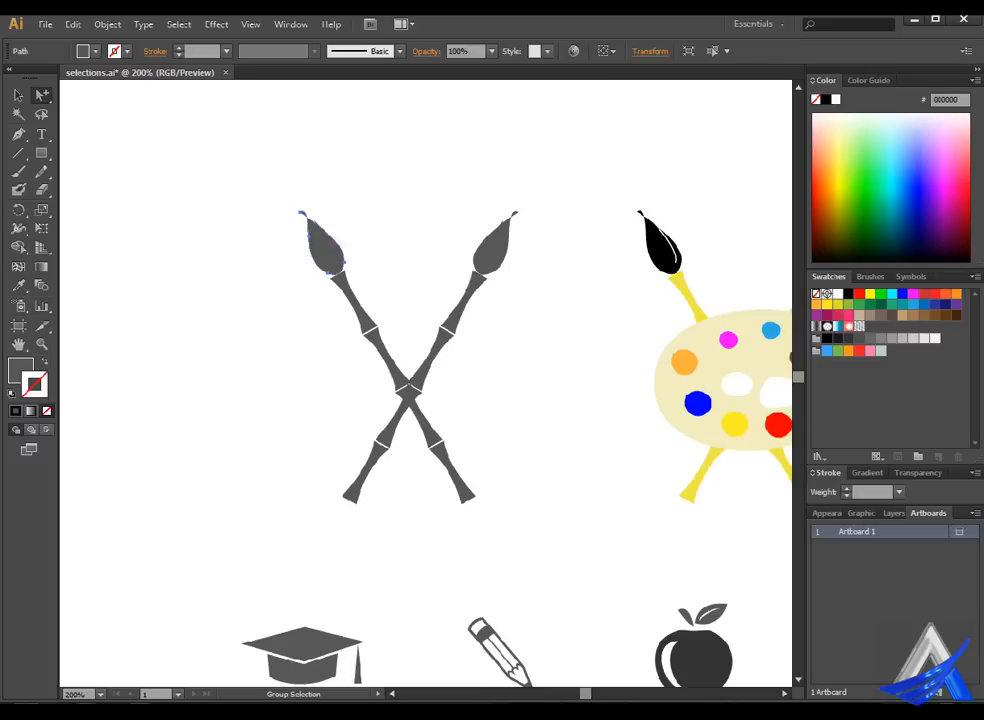
click(330, 250)
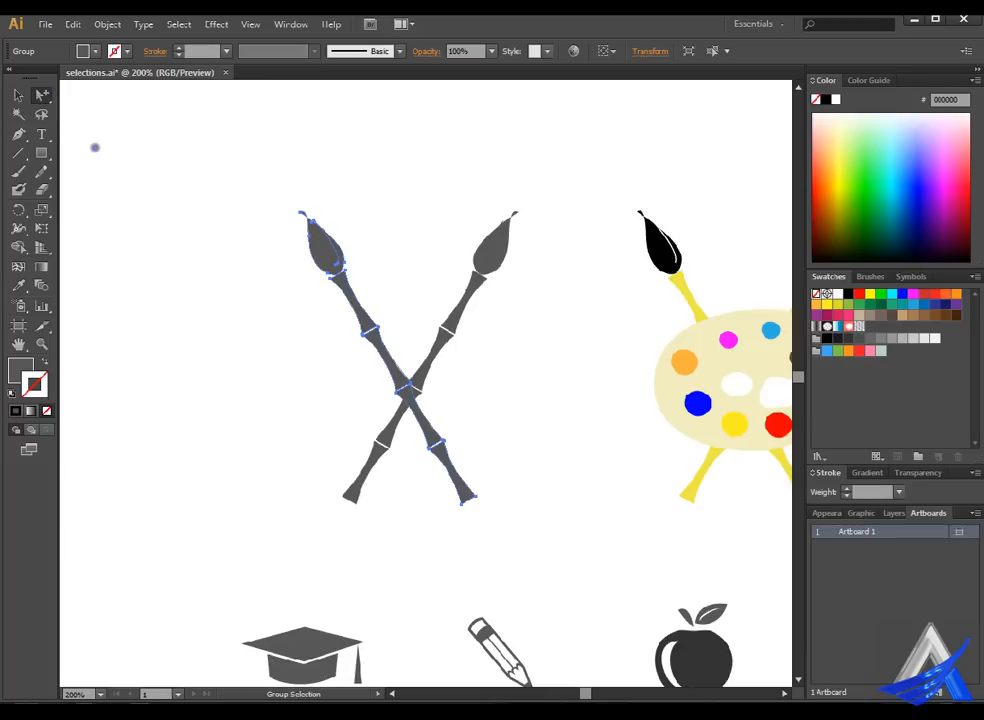
- Switch to the Selection tool, clear the selection, and marquee-select both crossed paintbrushes
click(19, 93)
click(224, 180)
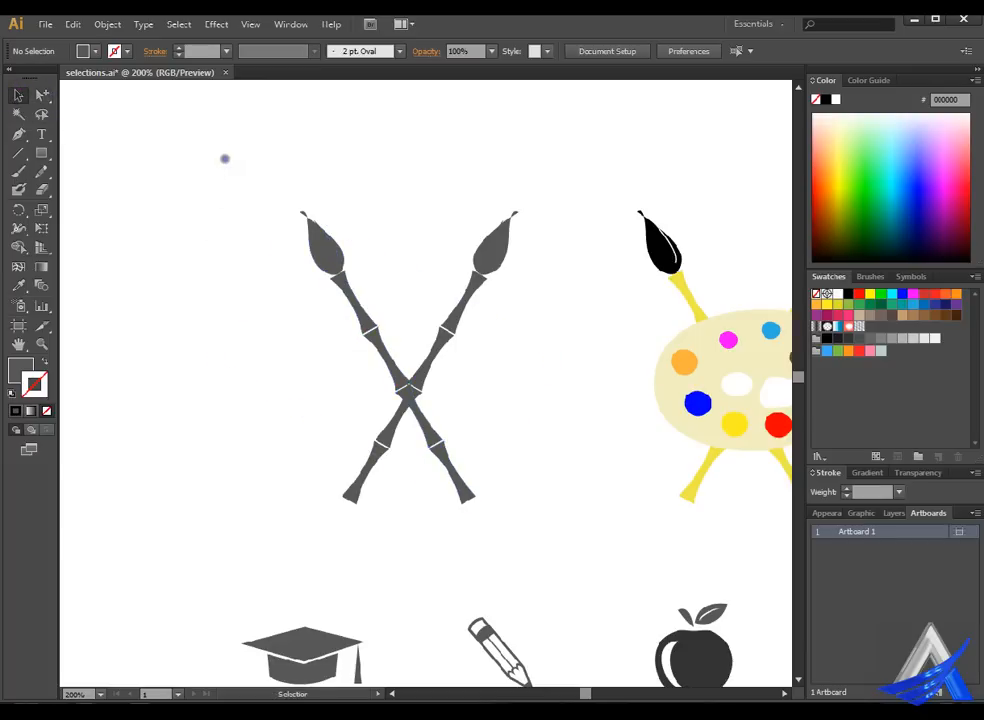
mouse_move(216, 160)
mouse_down()
mouse_move(344, 508)
mouse_move(617, 561)
mouse_up()
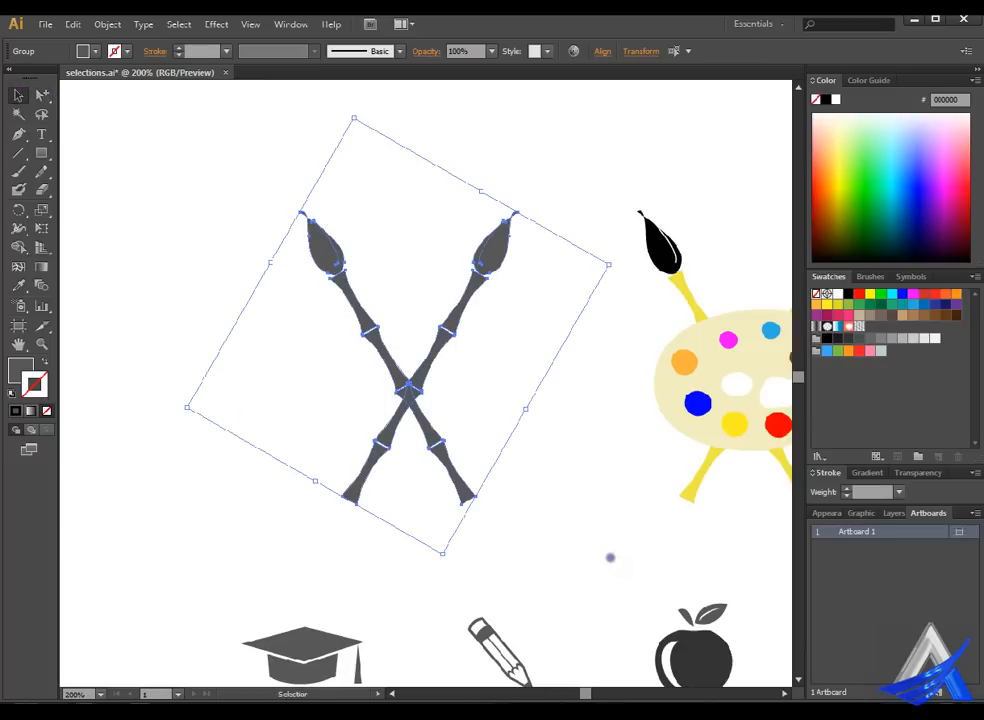
- Group the two selected crossed paintbrushes together
key(ctrl+g)
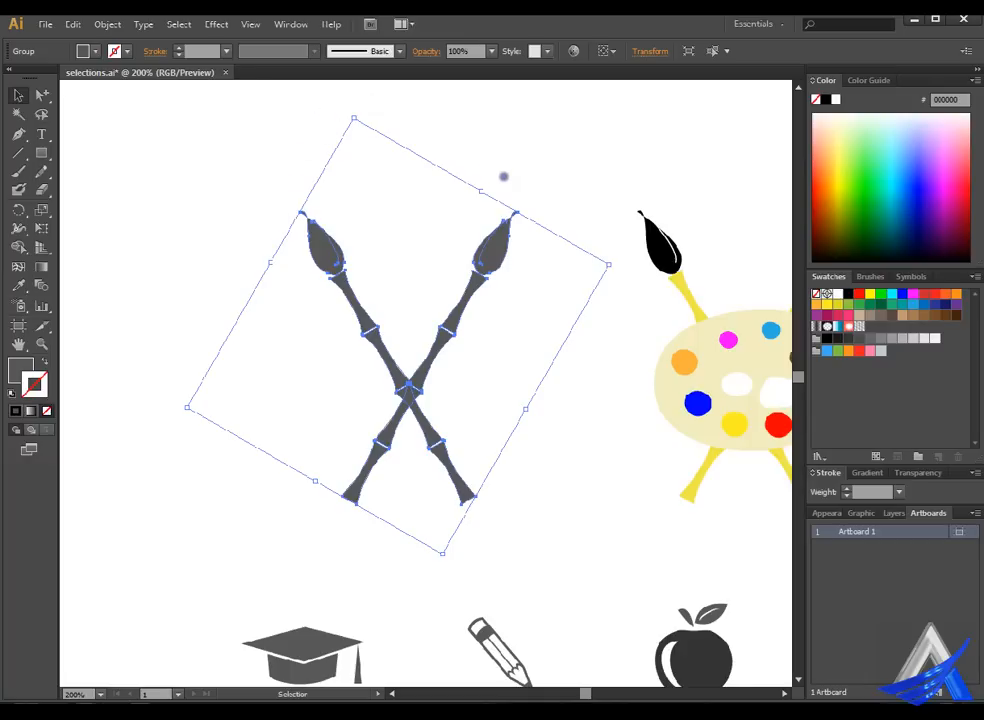
- Try transforming the grouped paintbrushes twice with their bounding box, undo each change, and deselect the group
mouse_move(501, 184)
mouse_down()
mouse_move(474, 222)
mouse_move(512, 193)
mouse_up()
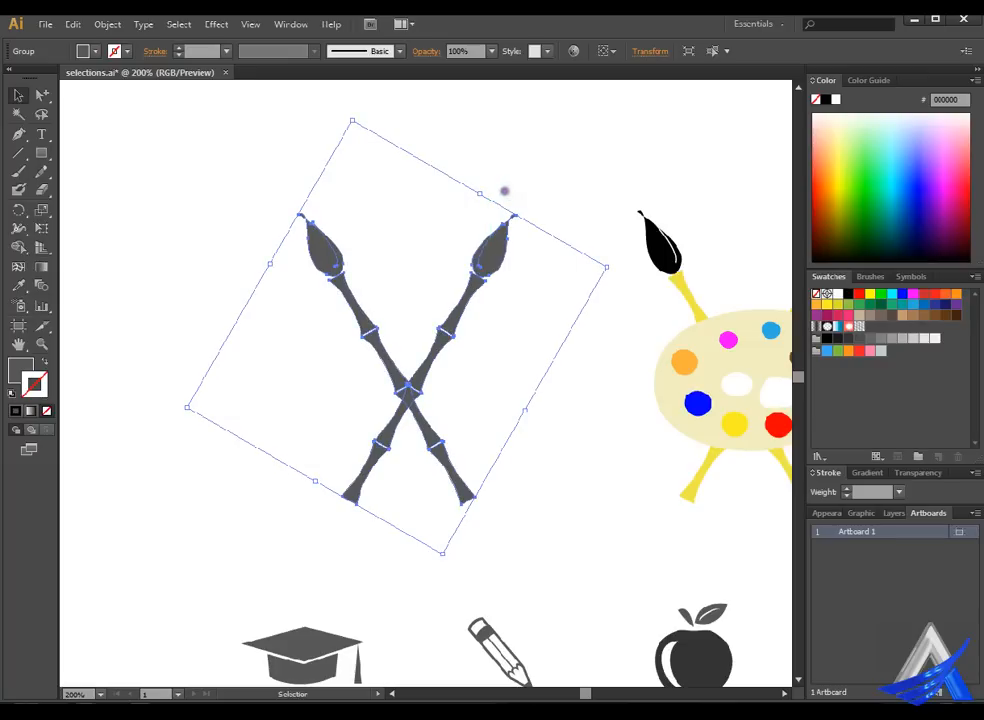
key(ctrl+z)
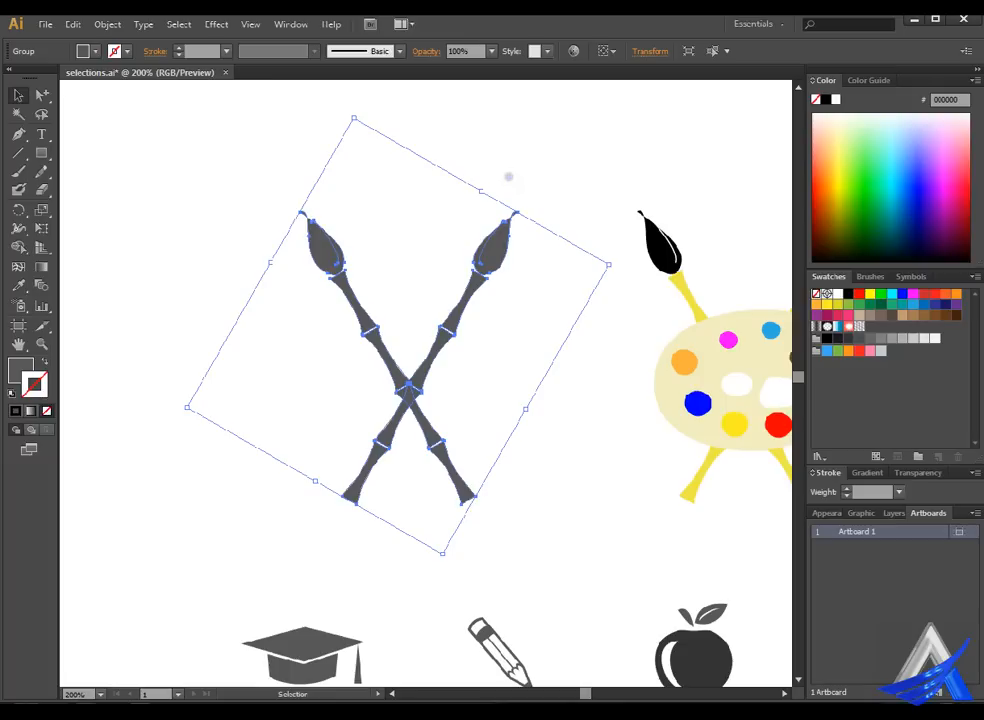
mouse_move(507, 173)
mouse_down()
mouse_move(436, 168)
mouse_move(365, 198)
mouse_move(323, 246)
mouse_move(338, 345)
mouse_move(428, 384)
mouse_move(505, 308)
mouse_move(430, 226)
mouse_move(455, 234)
mouse_move(464, 252)
mouse_up()
key(ctrl+z)
click(210, 246)
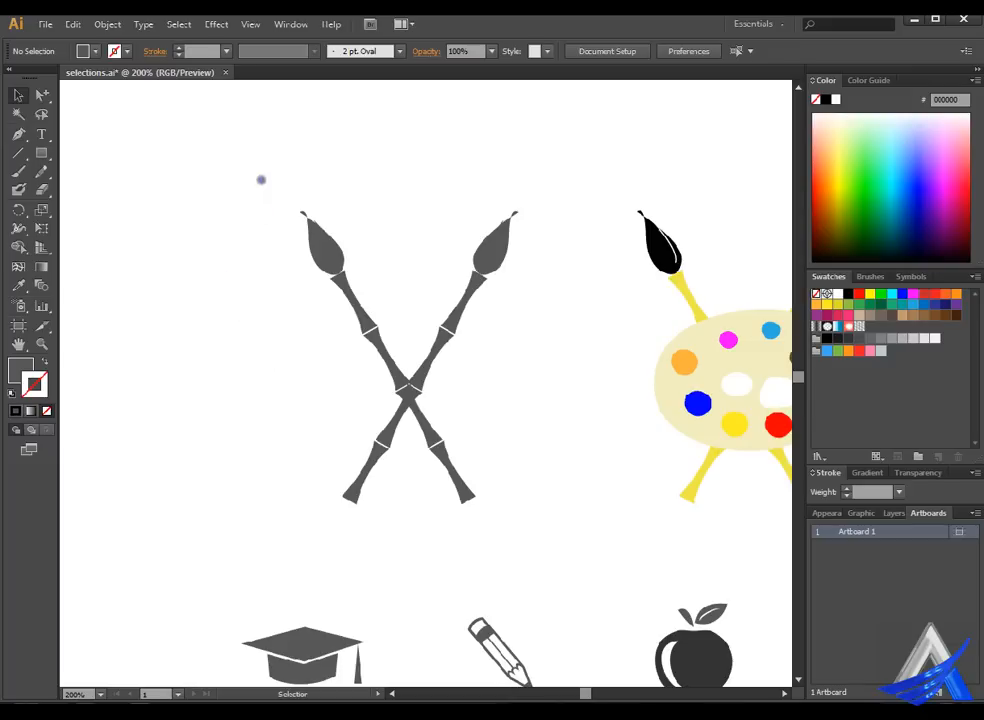
- Marquee-select the grouped paintbrushes, try scaling them with the bounding box three times, undo each change, and deselect them
mouse_move(228, 155)
mouse_down()
mouse_move(332, 516)
mouse_move(564, 527)
mouse_up()
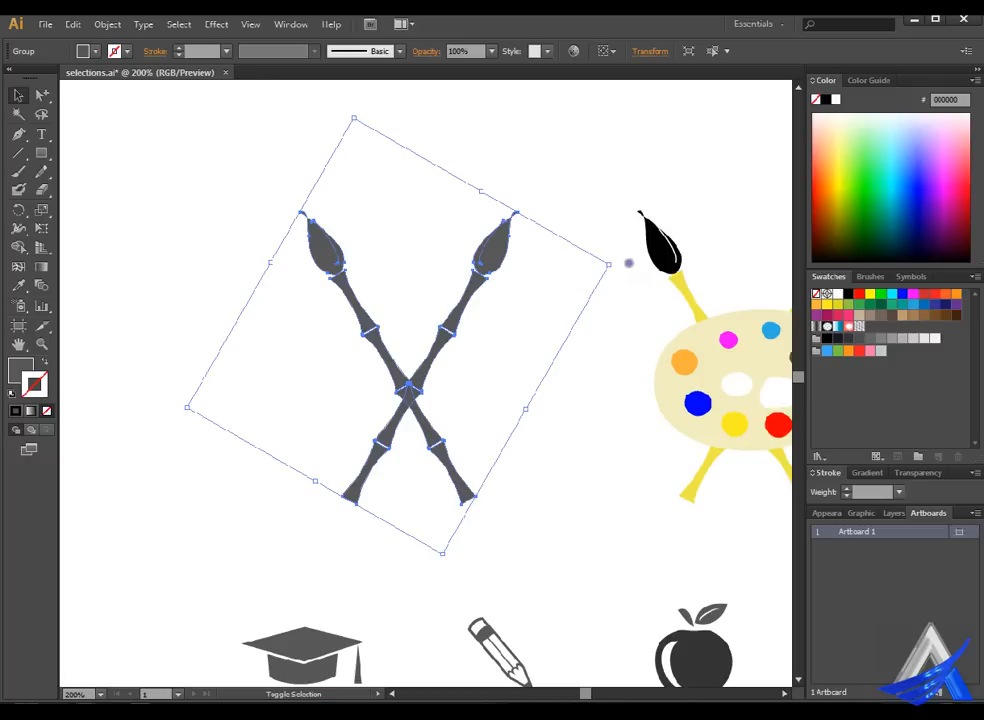
mouse_move(635, 260)
mouse_down()
mouse_move(355, 334)
mouse_move(483, 336)
mouse_move(589, 316)
mouse_move(413, 367)
mouse_move(646, 316)
mouse_move(405, 391)
mouse_move(580, 329)
mouse_up()
key(ctrl+z)
mouse_move(608, 264)
mouse_down()
mouse_move(632, 259)
mouse_move(562, 296)
mouse_move(542, 336)
mouse_move(652, 402)
mouse_move(466, 378)
mouse_move(488, 450)
mouse_move(605, 455)
mouse_move(593, 257)
mouse_move(600, 204)
mouse_move(367, 235)
mouse_move(506, 289)
mouse_move(553, 299)
mouse_move(578, 257)
mouse_move(613, 288)
mouse_up()
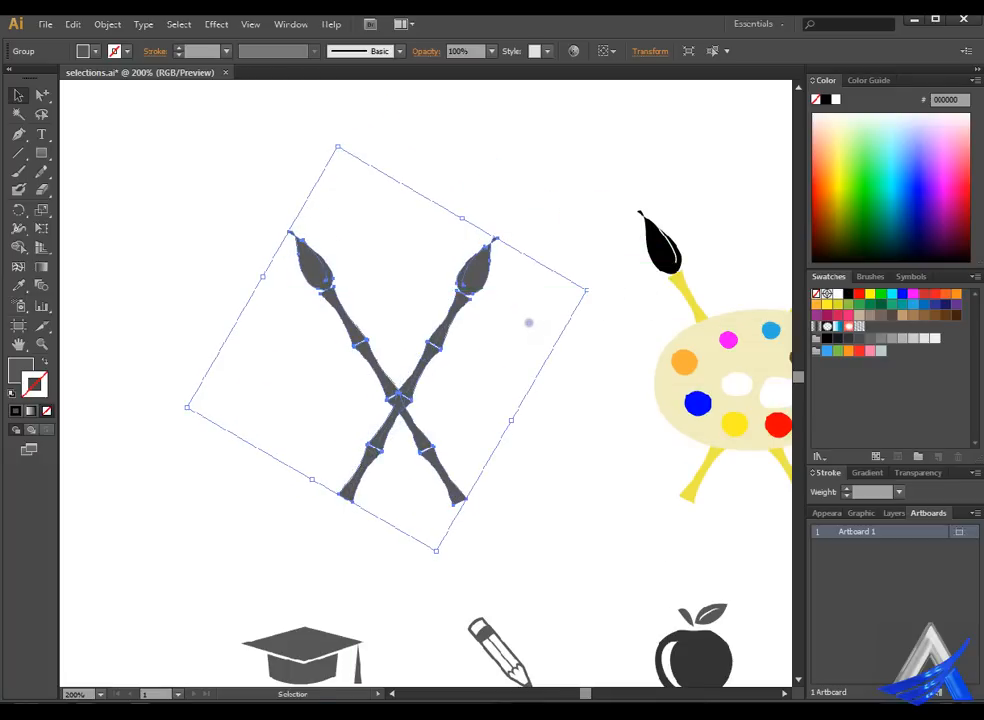
key(ctrl+z)
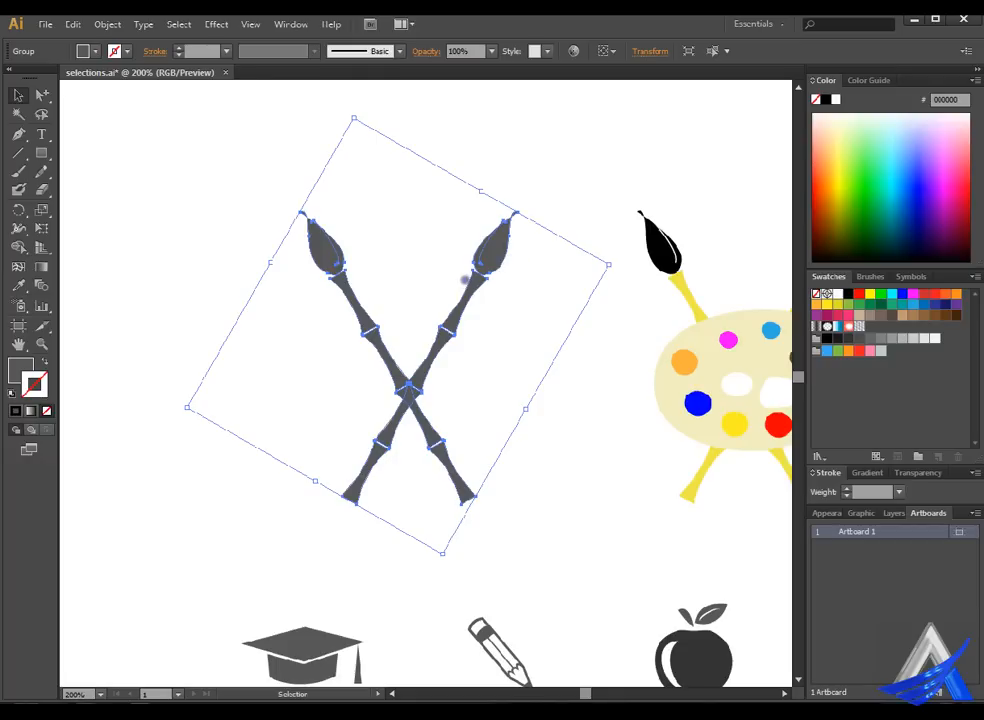
mouse_move(635, 260)
mouse_down()
mouse_move(488, 320)
mouse_move(577, 290)
mouse_up()
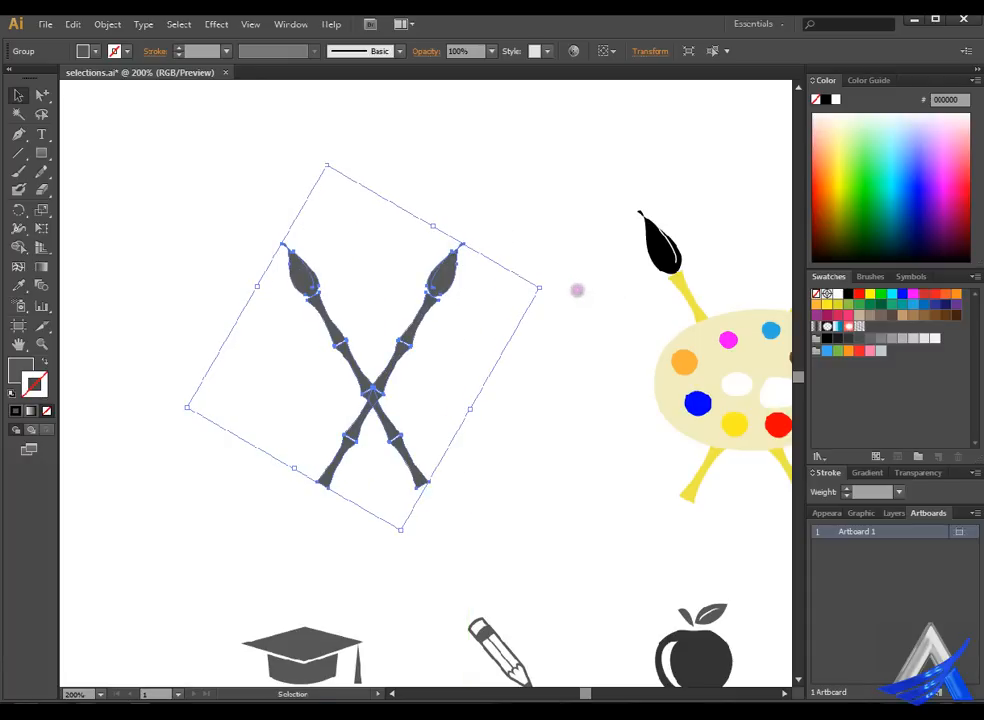
key(ctrl+z)
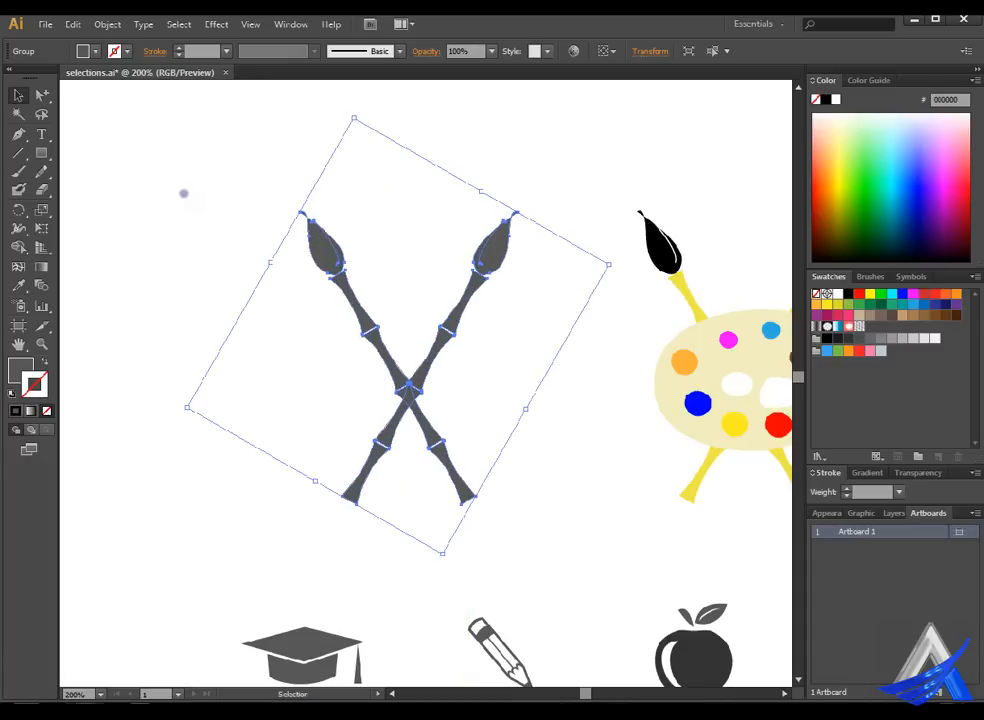
click(195, 258)
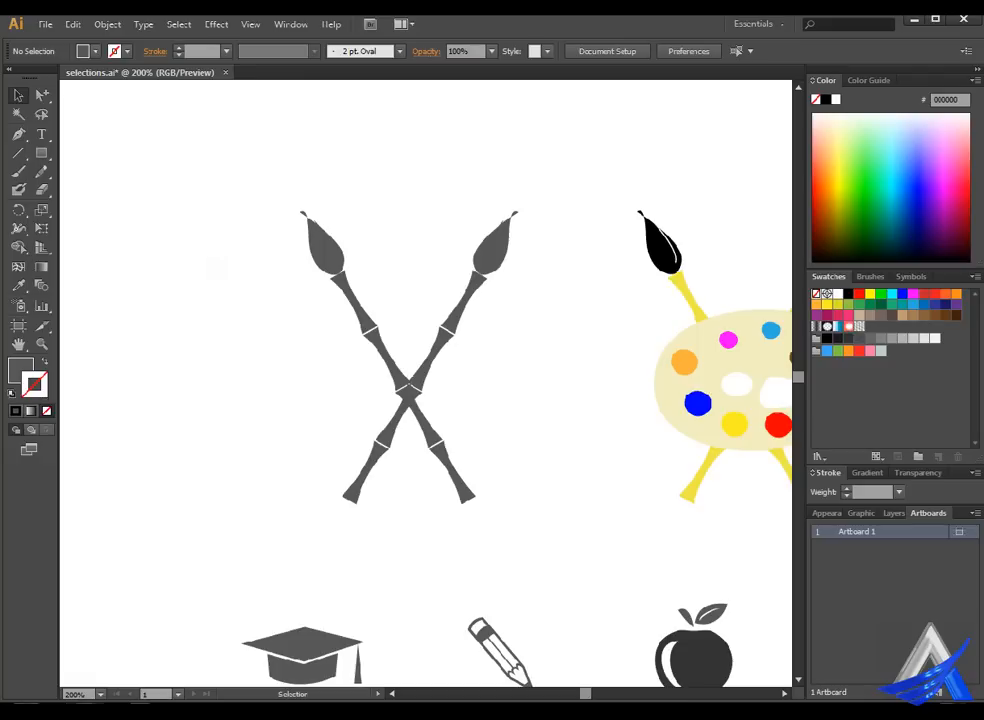
- Fit the artboard in the window and select the crossed paintbrush group with the Selection tool
key(ctrl+0)
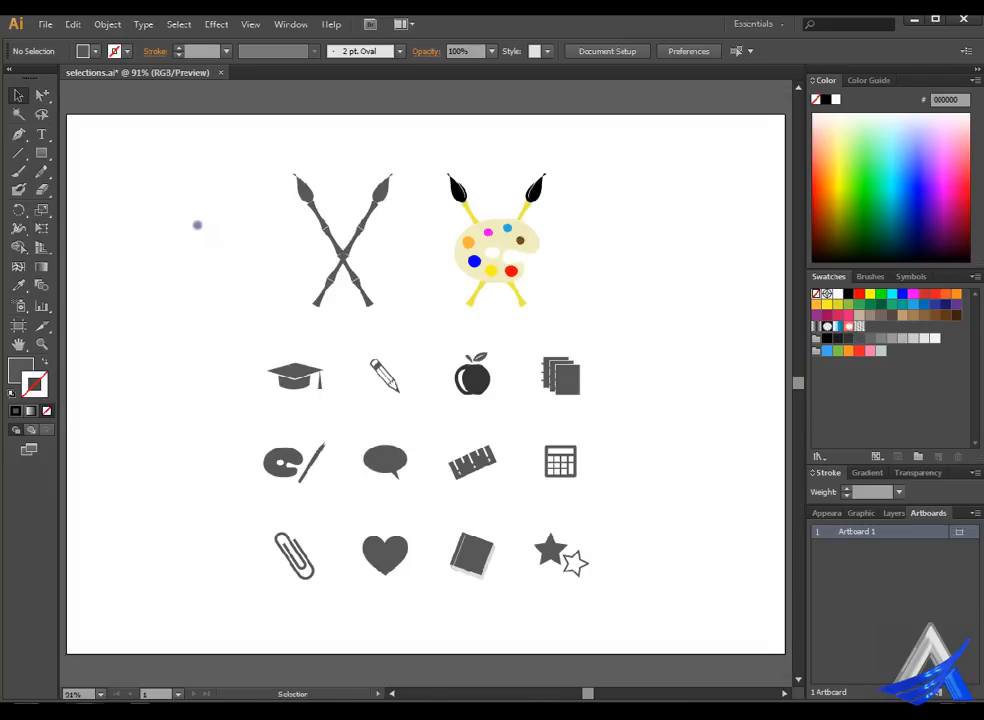
click(16, 114)
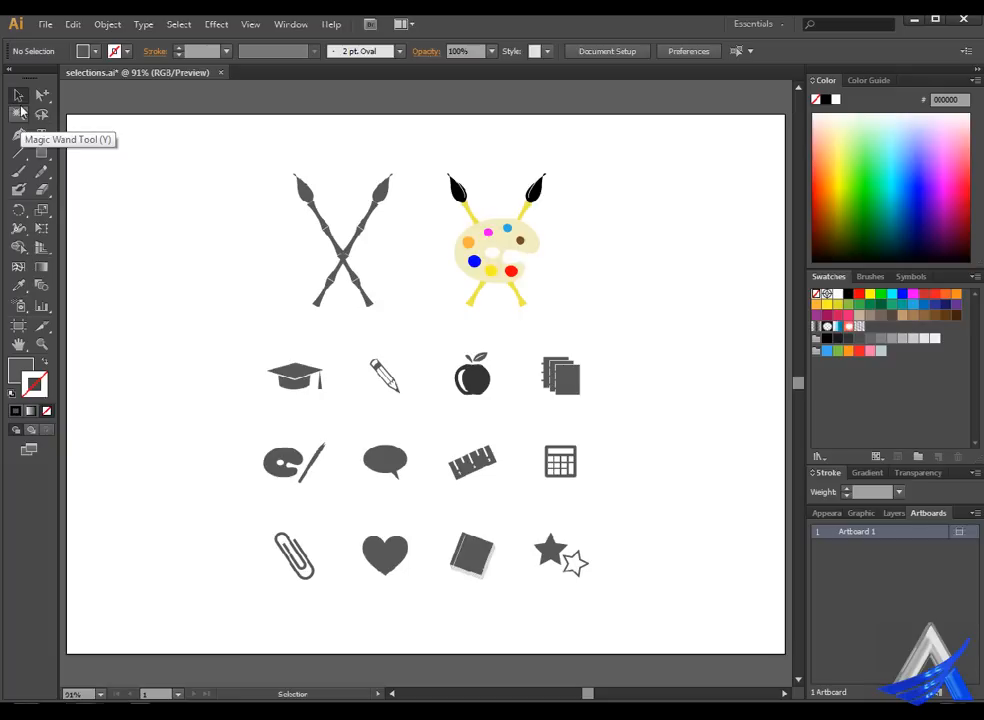
click(19, 94)
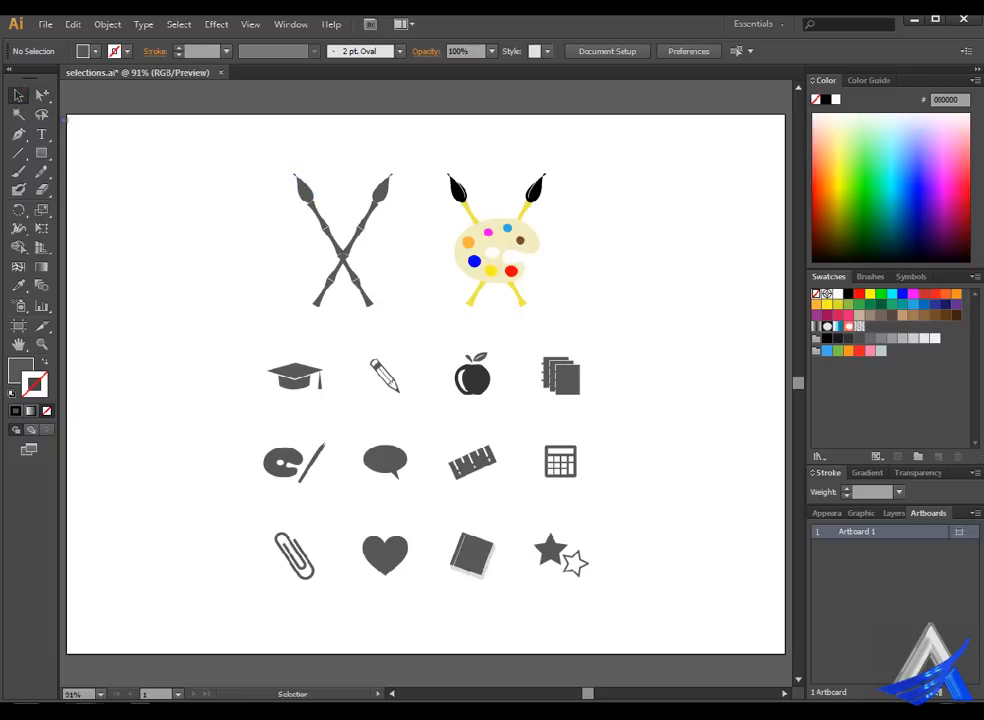
click(303, 184)
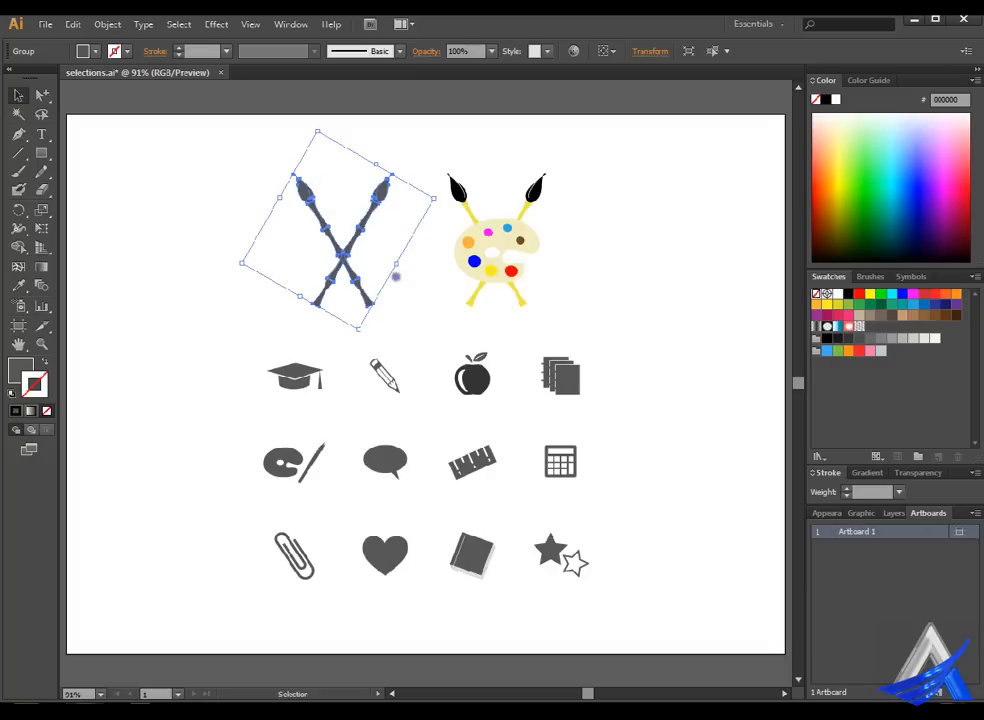
- Temporarily switch to the other selection tool to select the palette shape, add the paintbrushes, graduation cap, pencil and apple, and clear the selection
key(ctrl)
key(ctrl)
ctrl+click(502, 228)
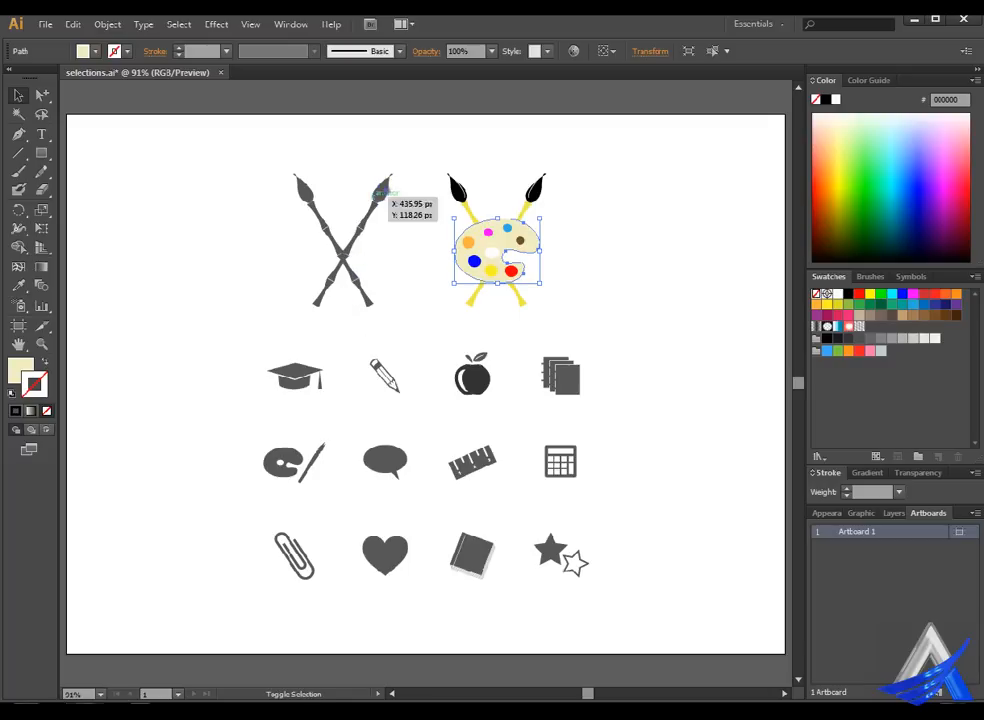
shift+click(388, 188)
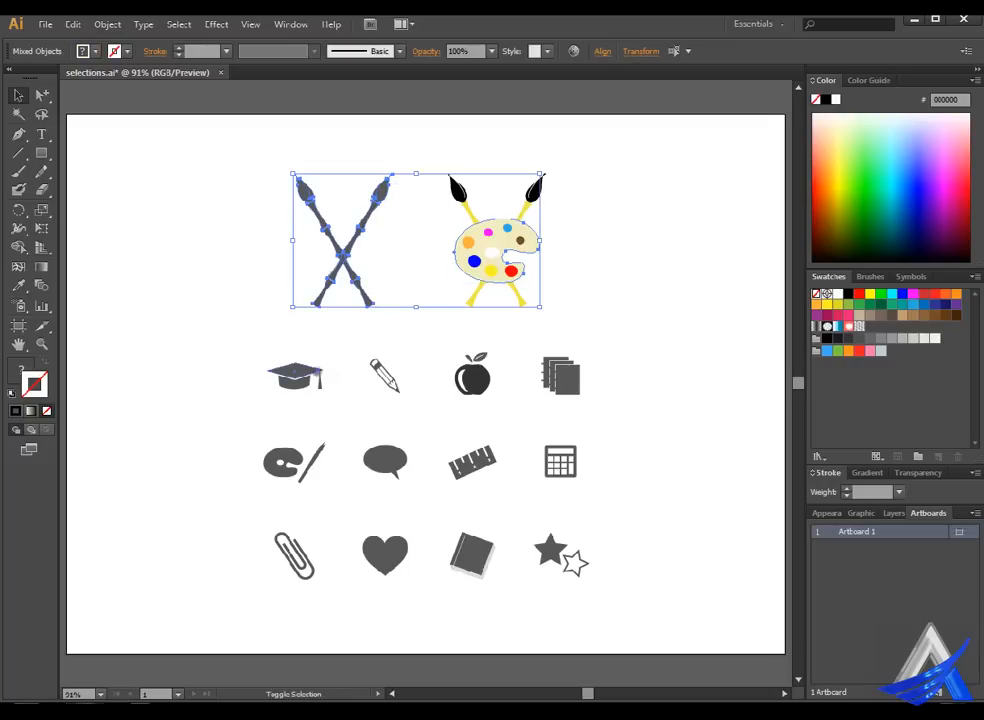
shift+click(295, 375)
shift+click(474, 376)
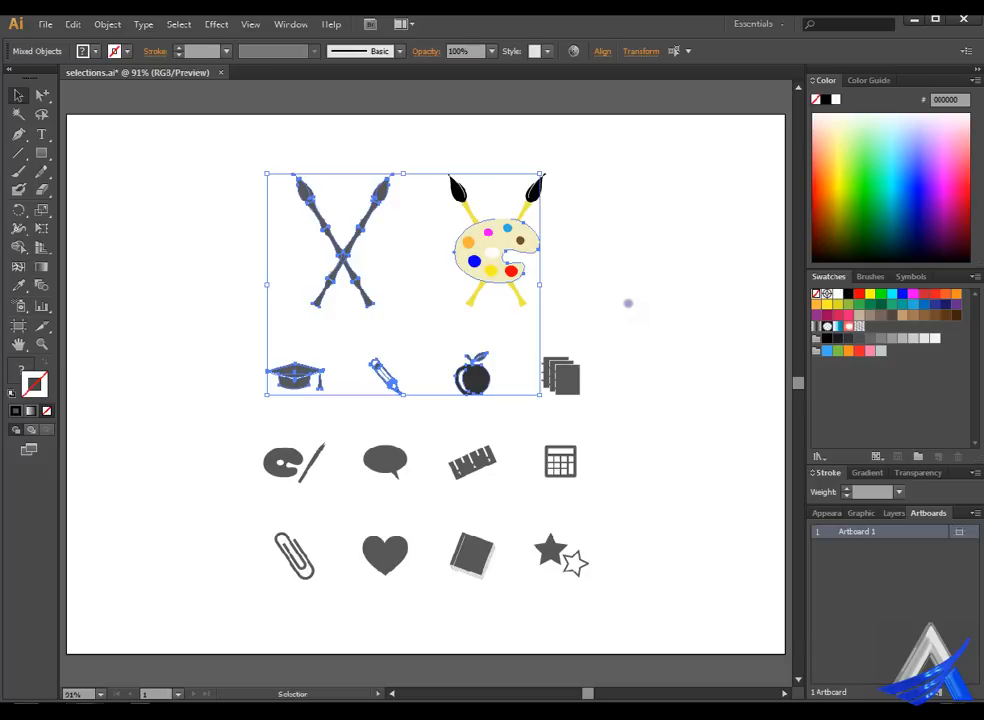
click(151, 288)
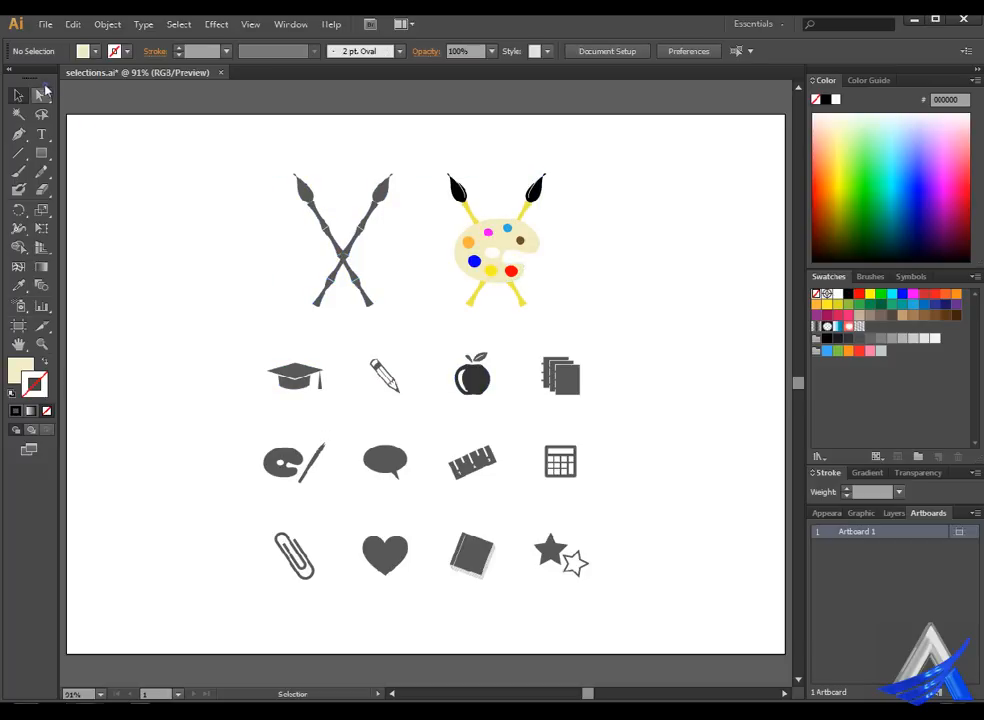
- Switch to the Direct Selection tool and use the temporary Selection tool to select the whole paintbrush group twice, deselecting it each time
drag(44, 90, 88, 94)
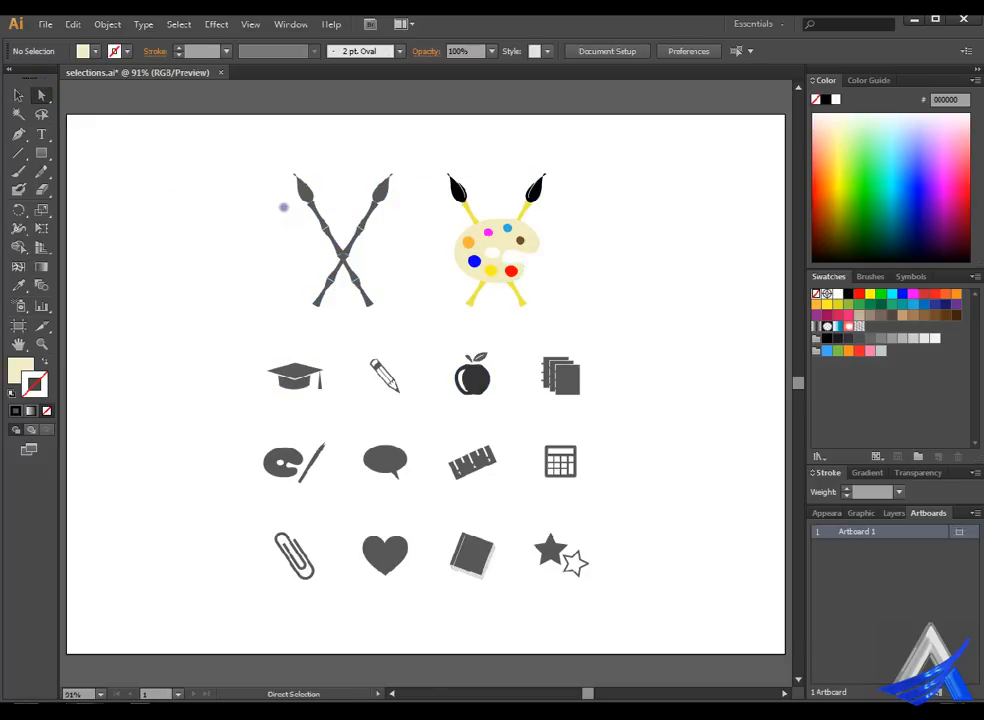
ctrl+click(319, 182)
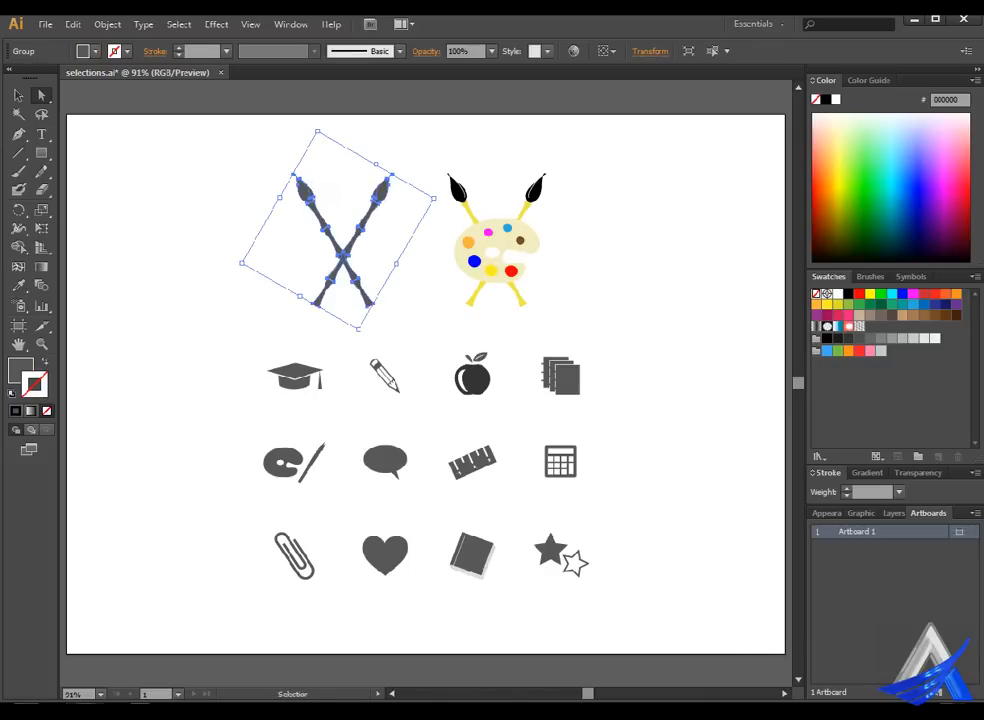
click(226, 235)
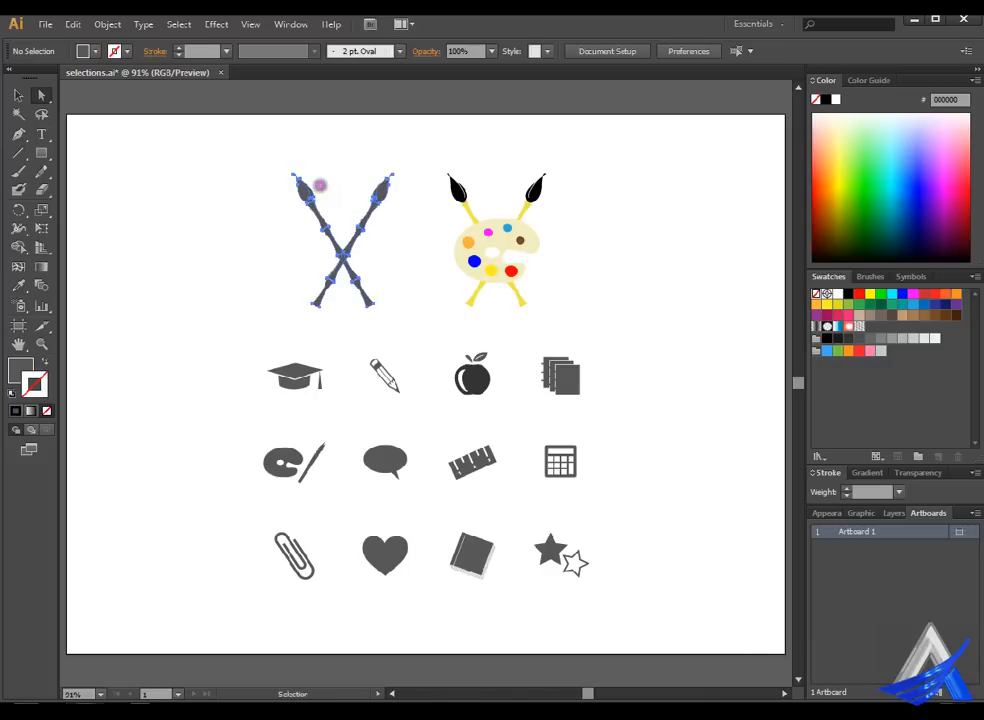
ctrl+click(319, 185)
click(263, 316)
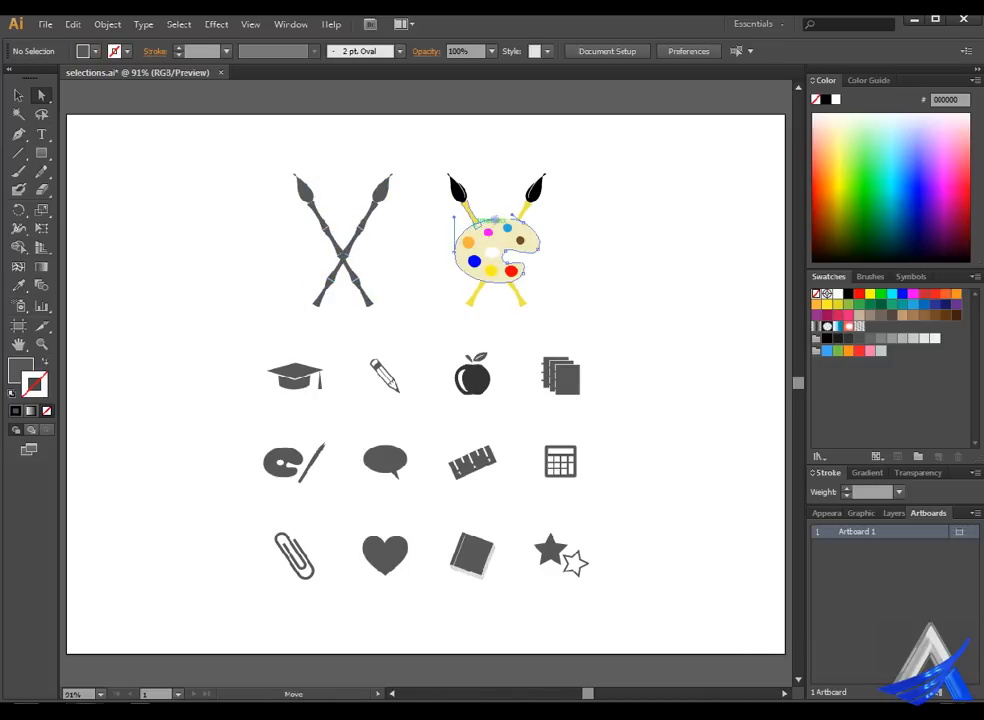
- Select the palette shape with Direct Selection, deselect it, and select the upper-left brush tip's path in the crossed paintbrushes
click(494, 218)
click(278, 226)
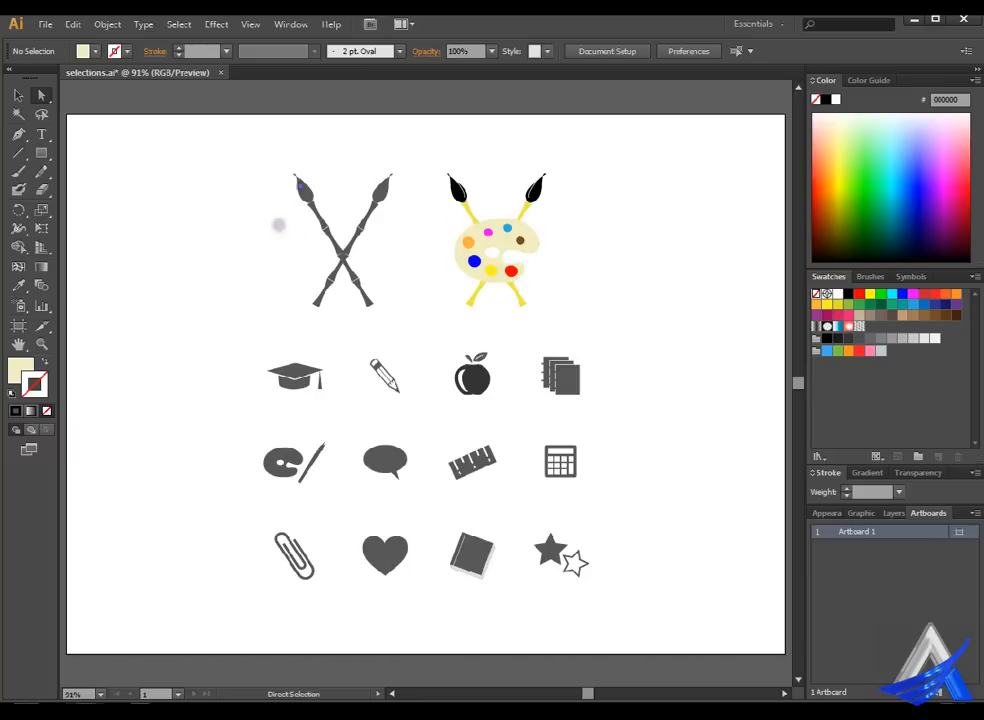
click(316, 184)
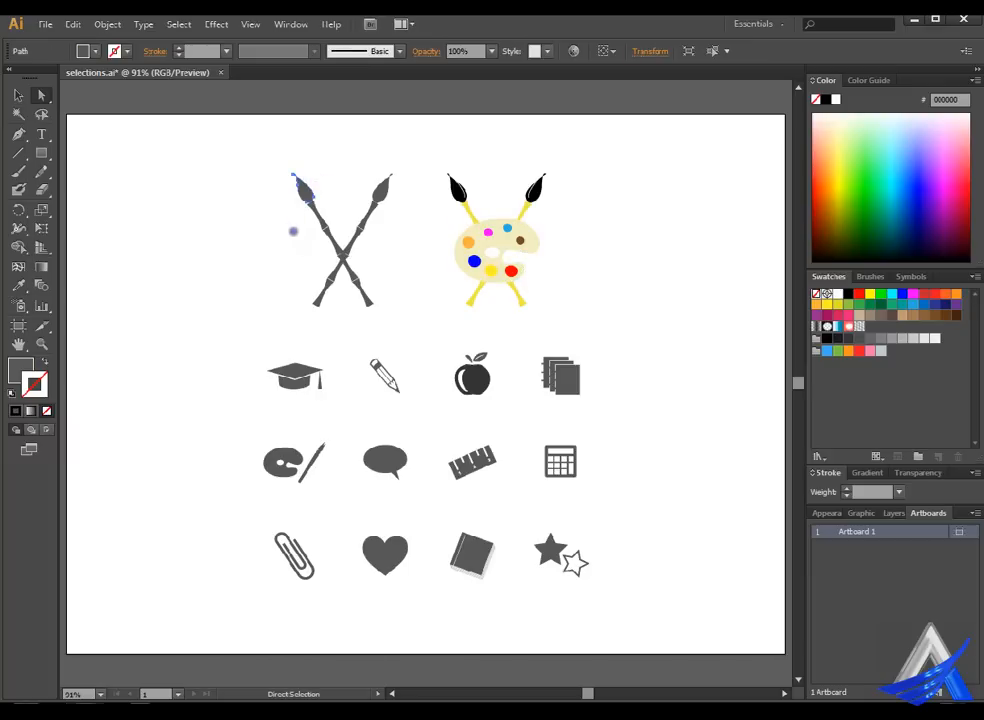
- Select the whole crossed paintbrush group with the temporary Selection tool three times, clearing the selection between picks
ctrl+click(320, 200)
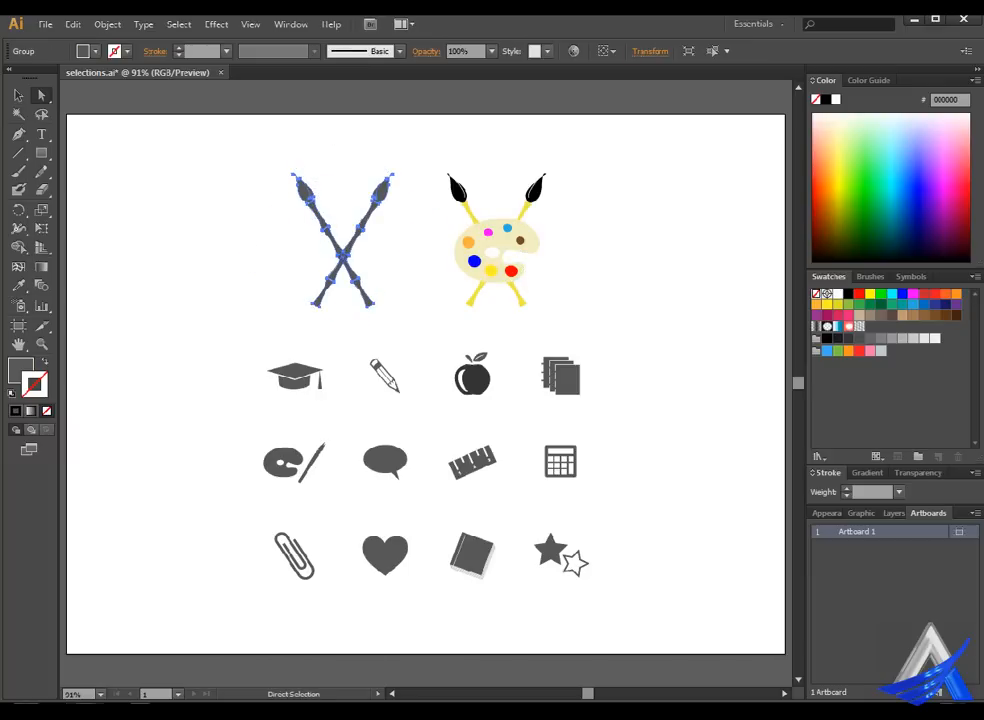
click(310, 247)
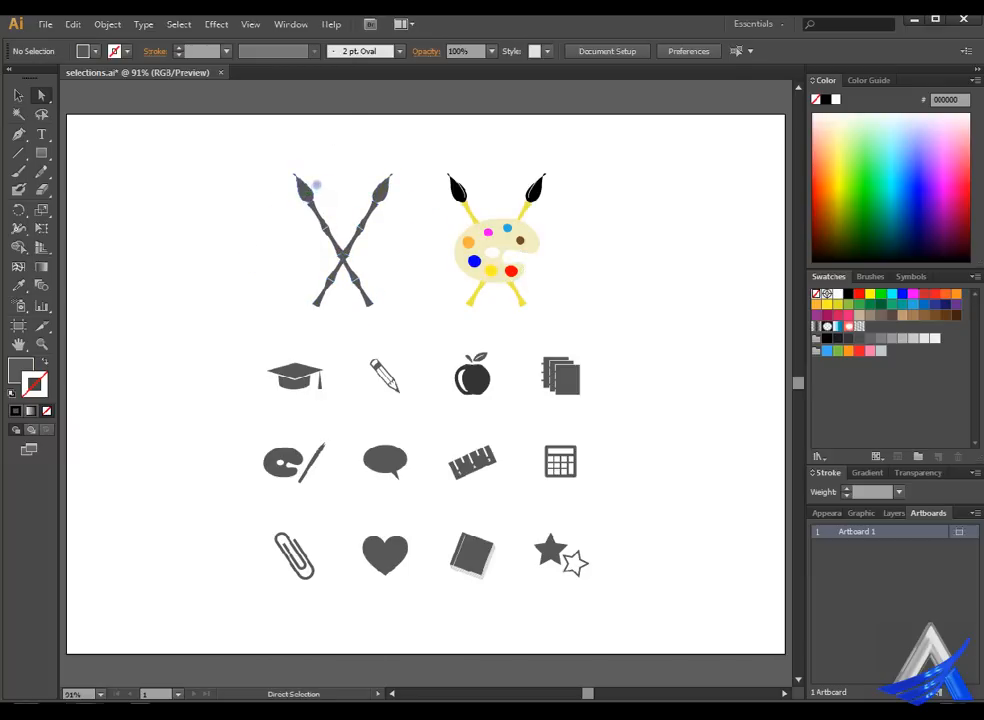
ctrl+click(316, 184)
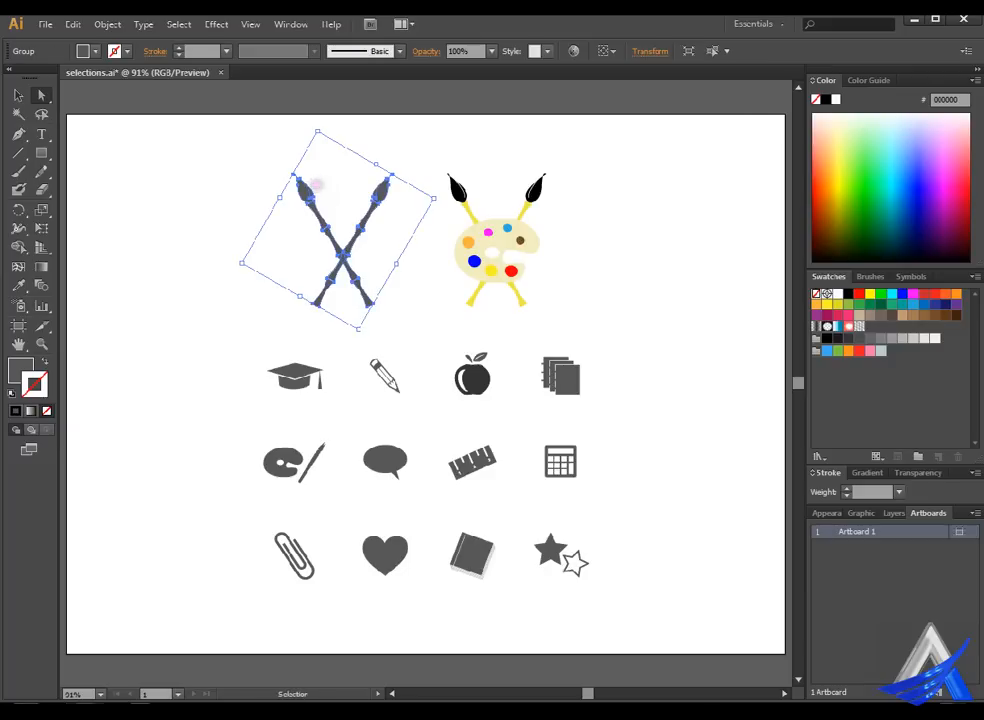
click(296, 237)
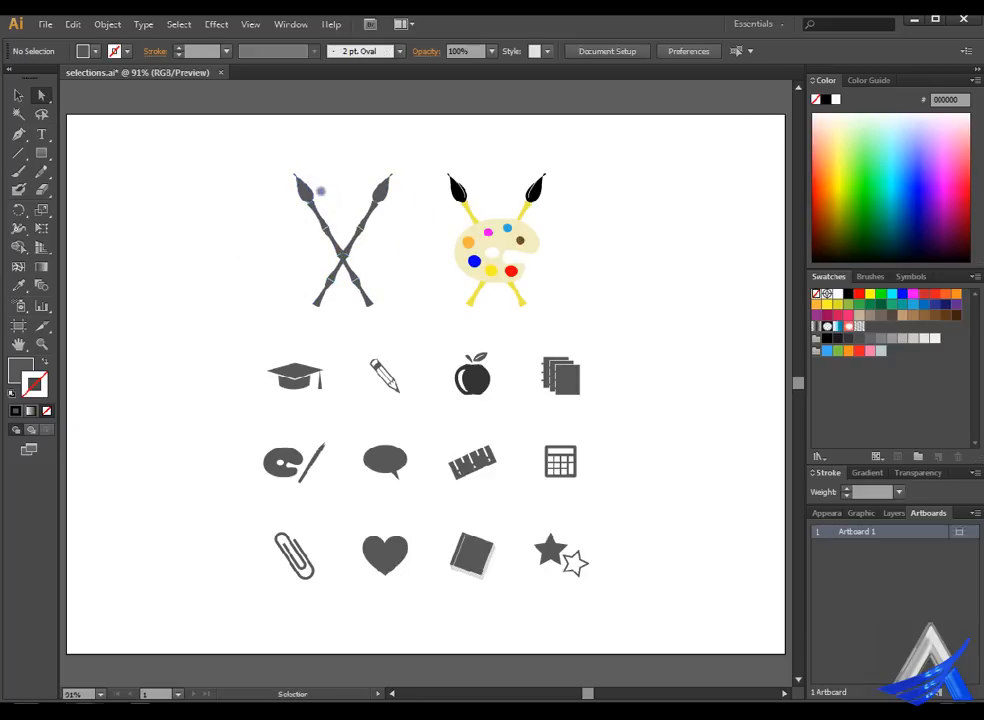
click(316, 188)
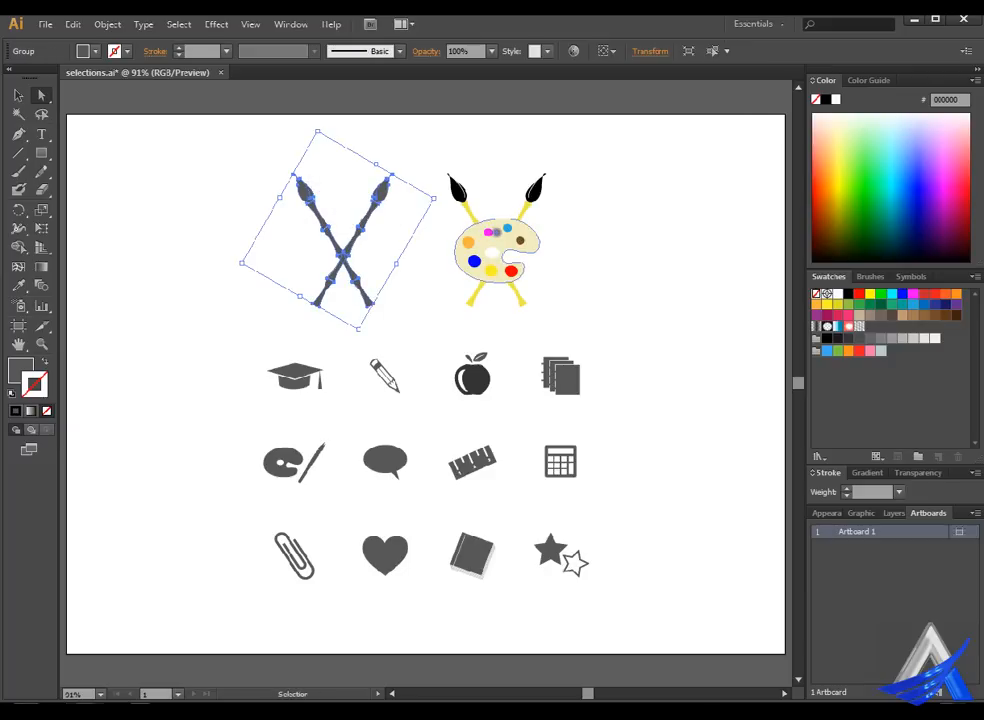
- With the temporary Selection tool, select the coloured palette, pencil, graduation cap, pencil, crossed paintbrushes and palette groups in turn, and deselect everything
ctrl+click(497, 232)
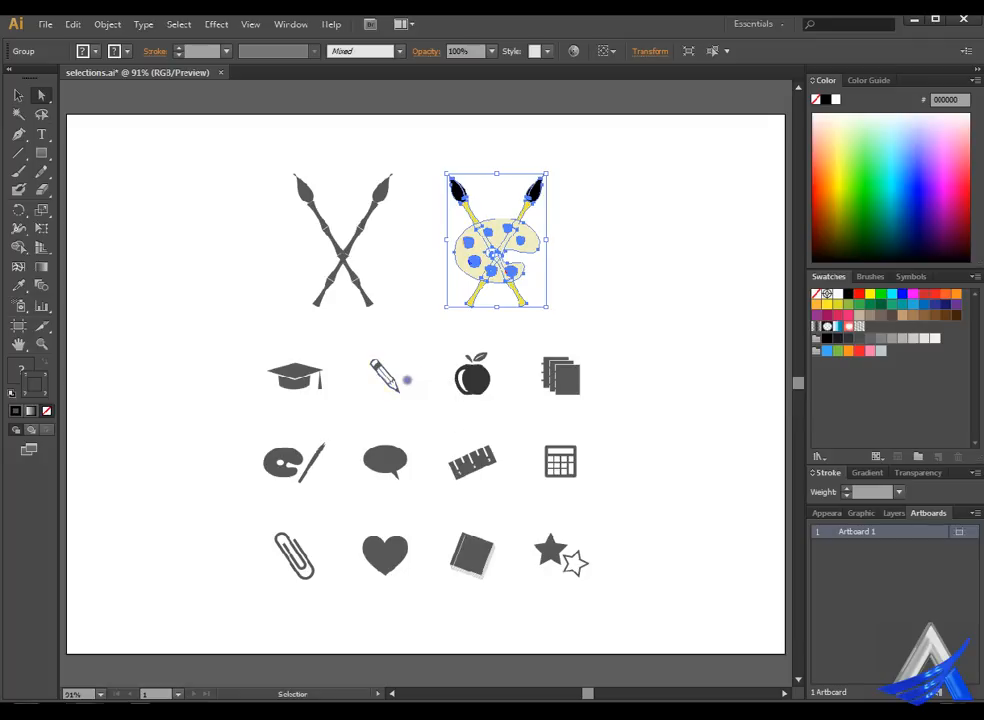
ctrl+click(389, 380)
ctrl+click(306, 379)
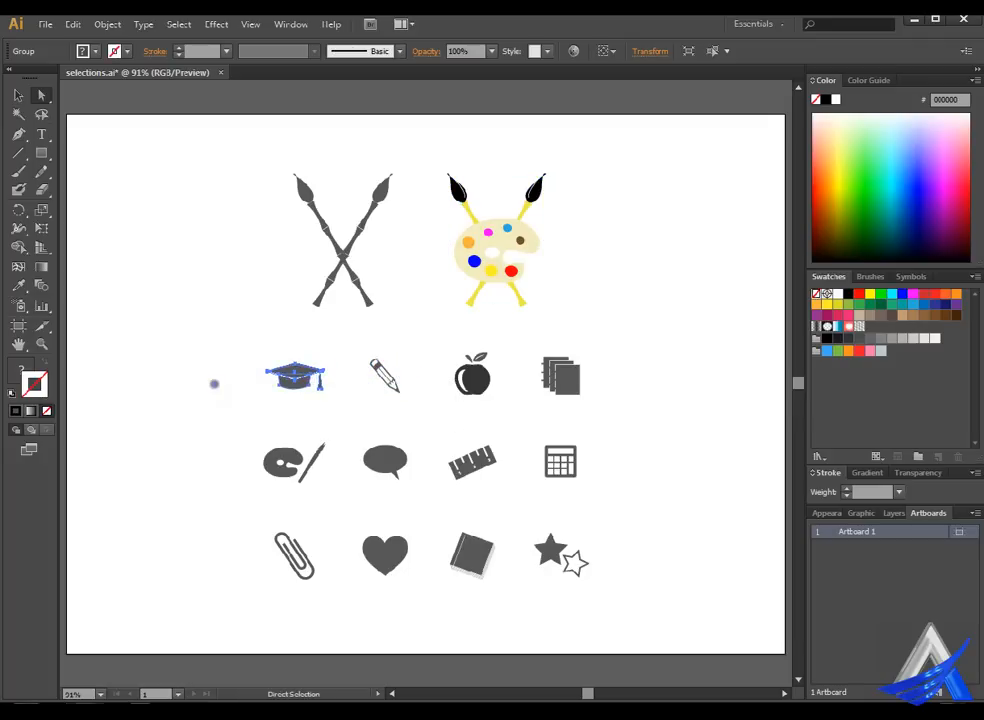
ctrl+click(385, 377)
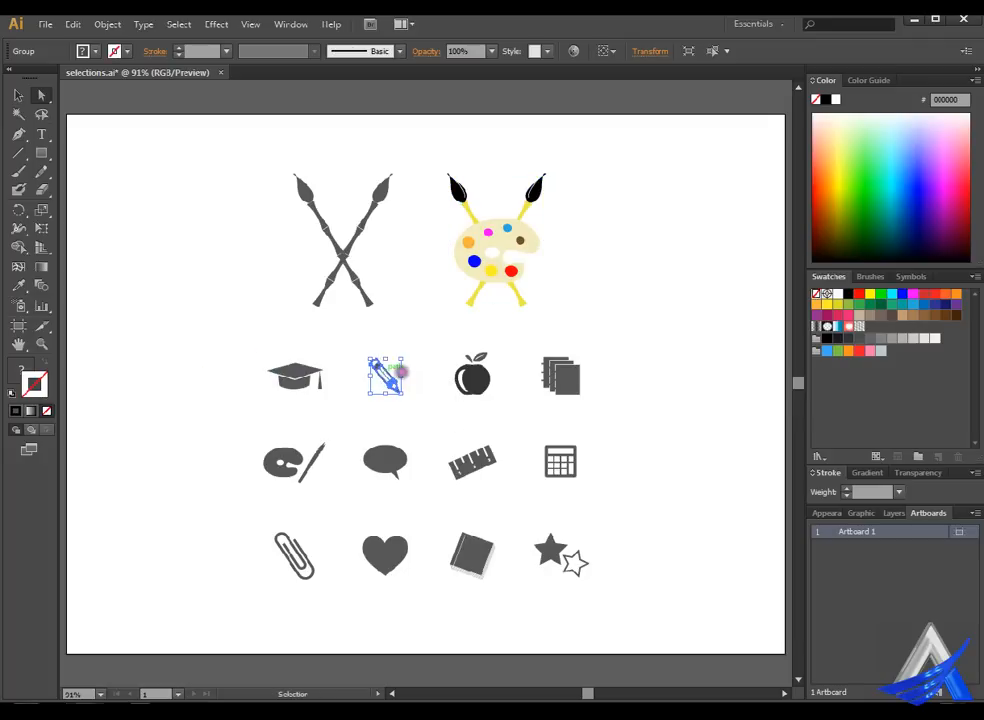
ctrl+click(354, 253)
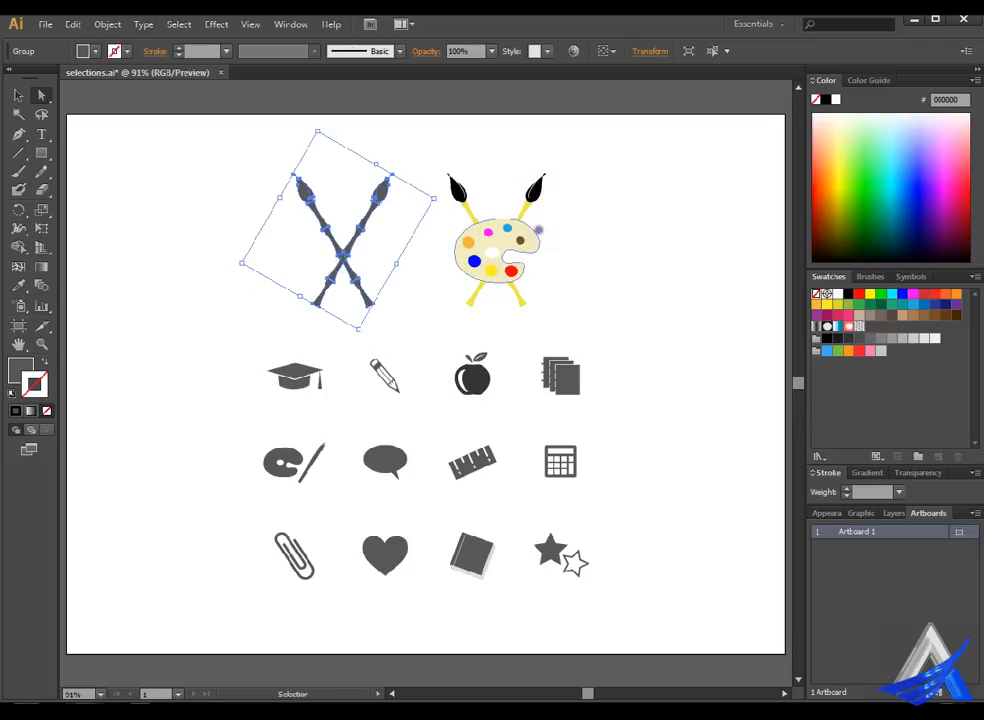
ctrl+click(532, 228)
click(160, 367)
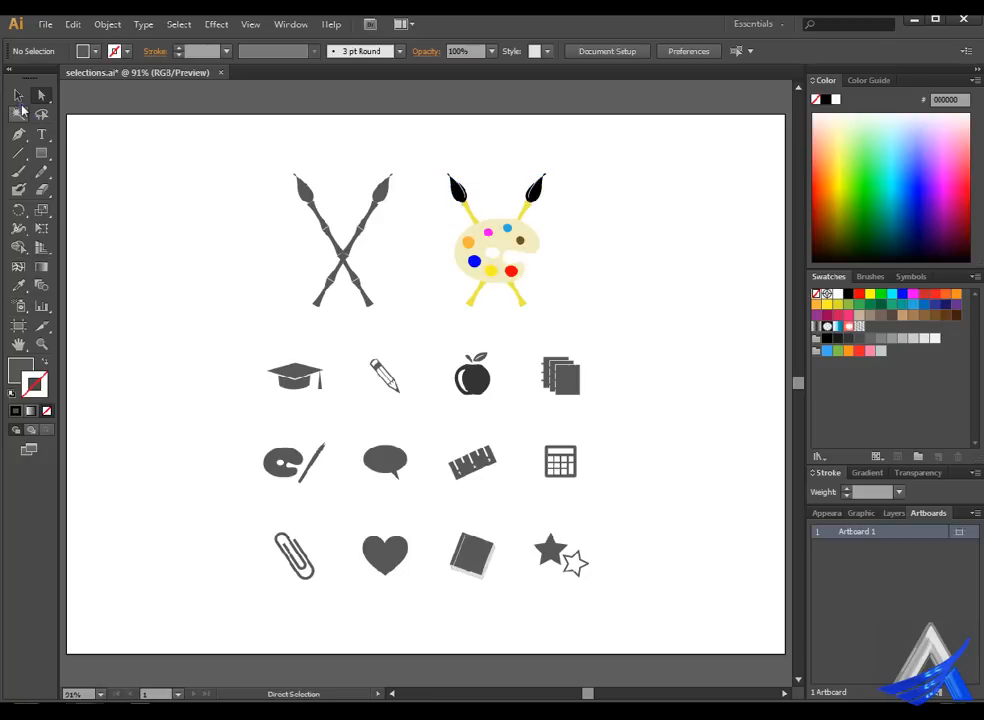
- Use the Magic Wand on the grey crossed paintbrushes to select all matching grey fills, and open the tool's options beside the artwork
click(20, 112)
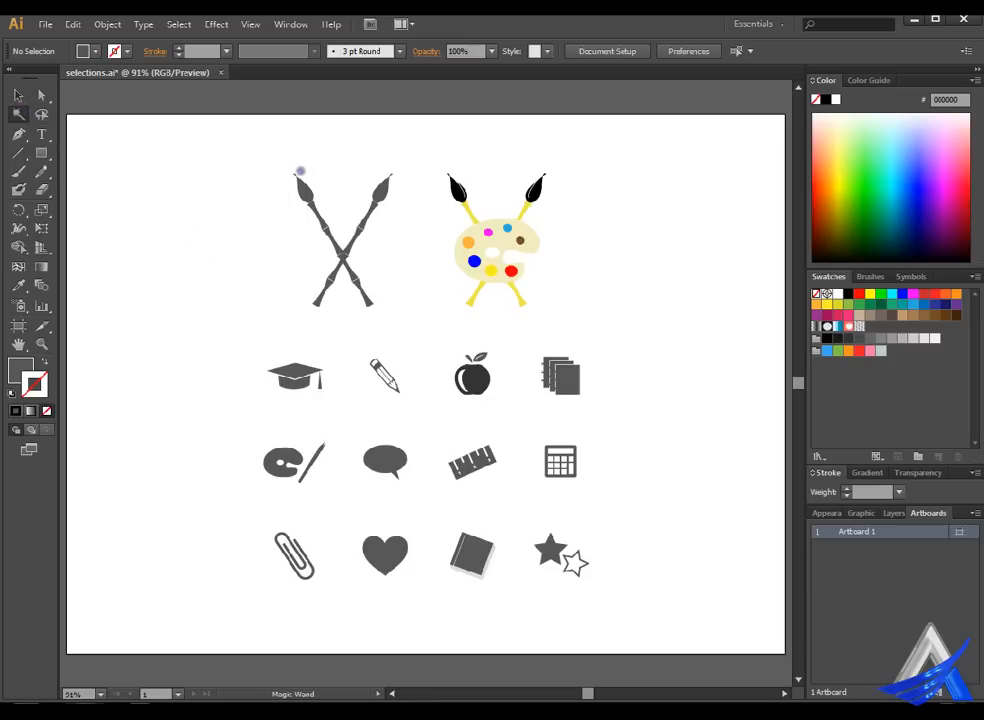
click(299, 181)
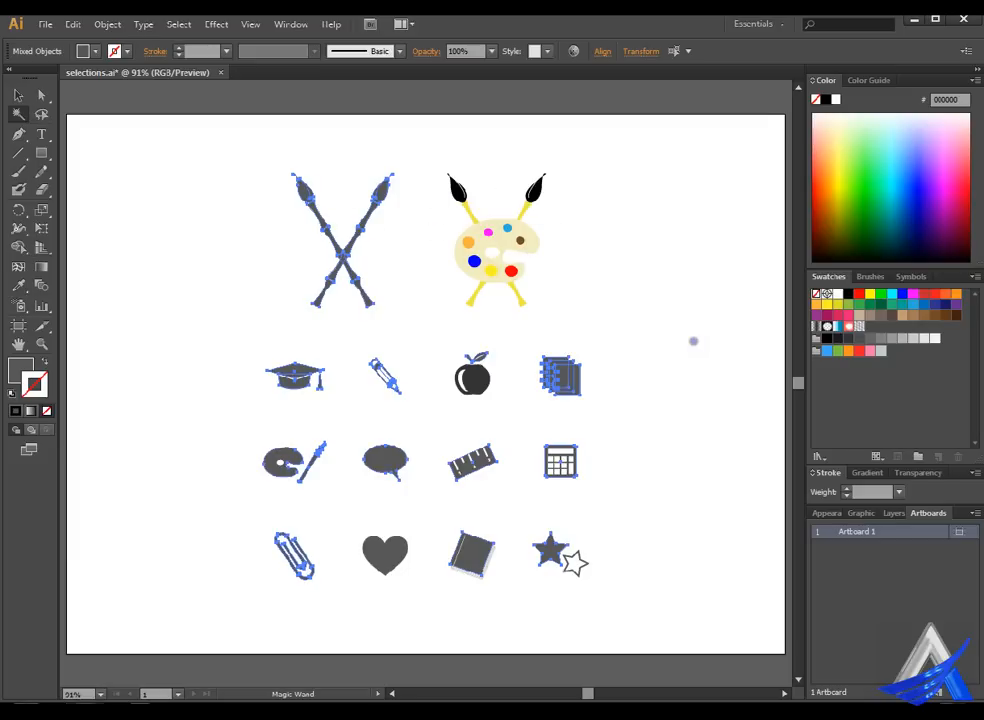
double_click(18, 110)
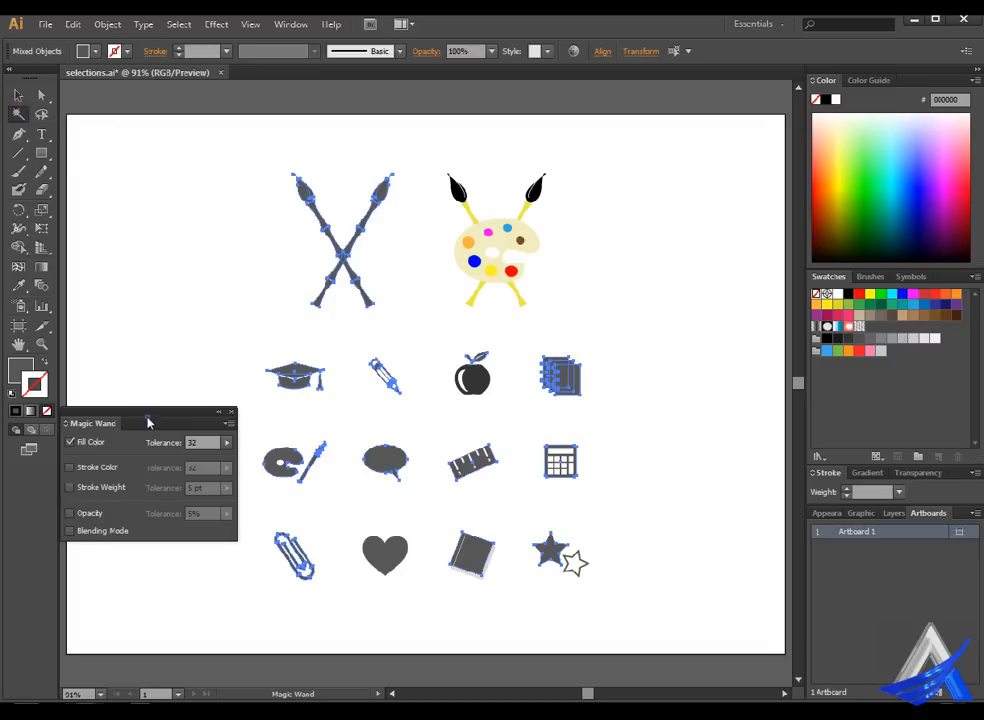
drag(148, 422, 169, 188)
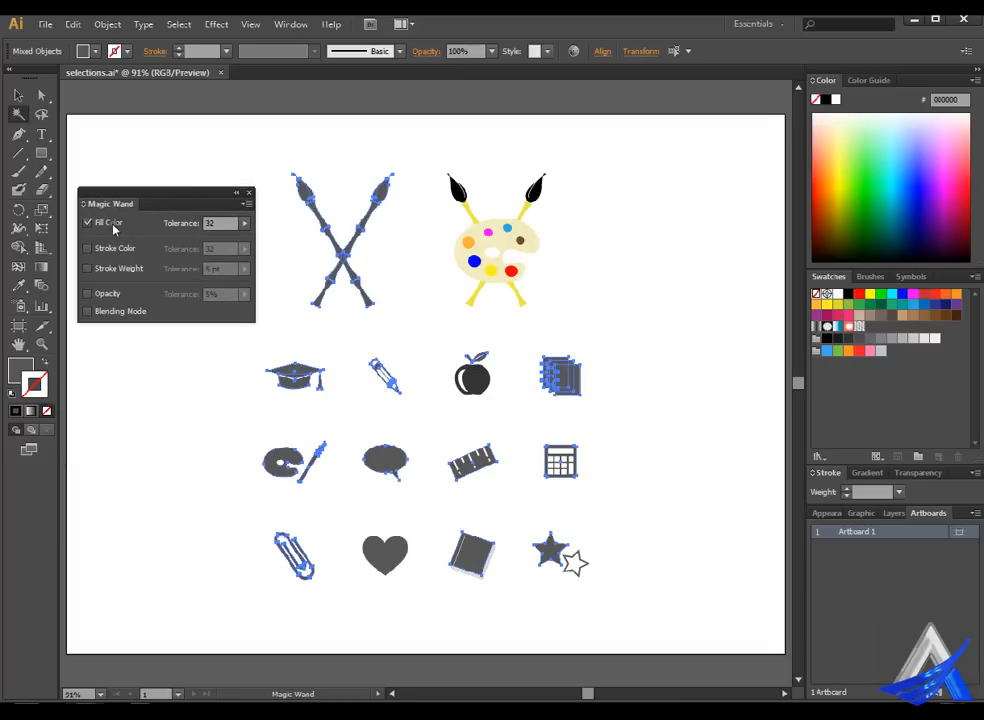
click(218, 222)
- Enable Stroke Color, Stroke Weight, Opacity and Blending Mode as additional Magic Wand matching criteria
click(106, 249)
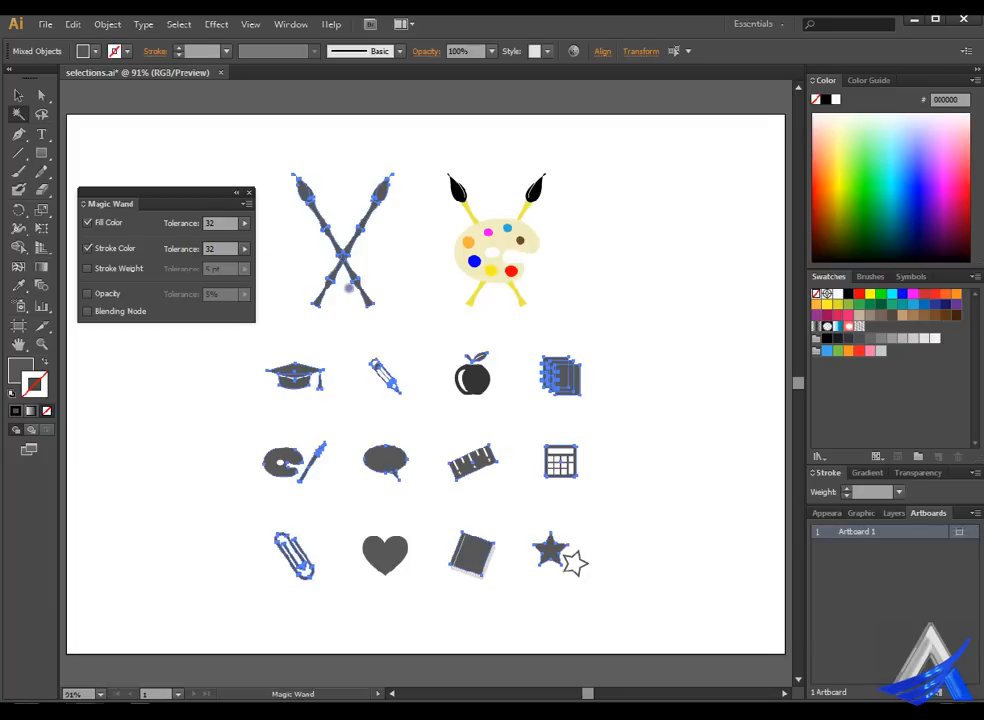
click(123, 272)
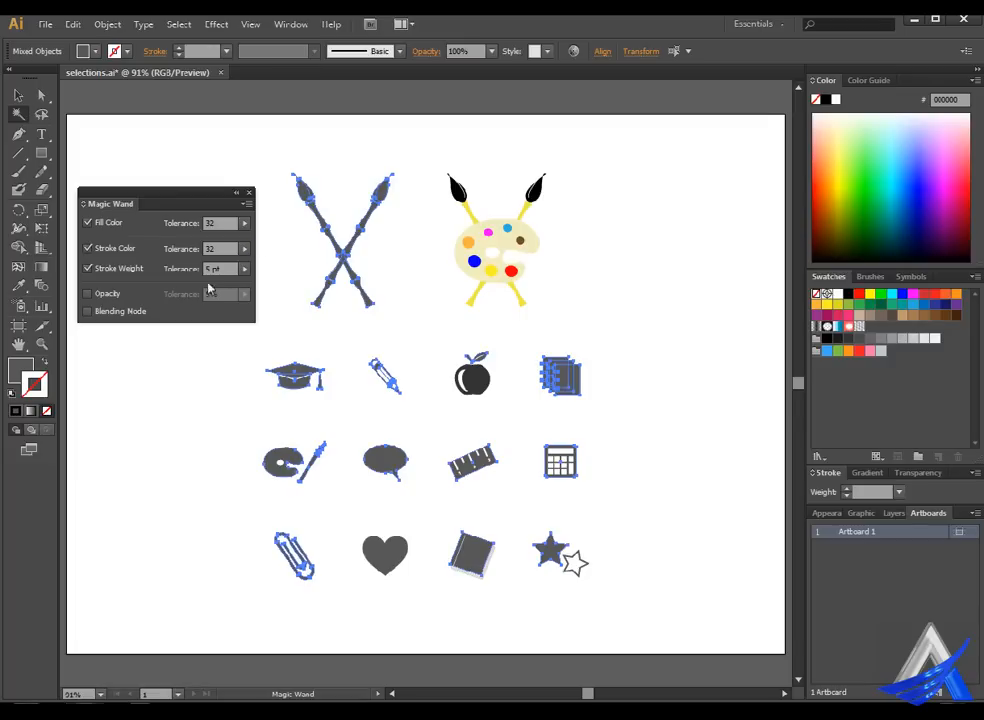
click(120, 295)
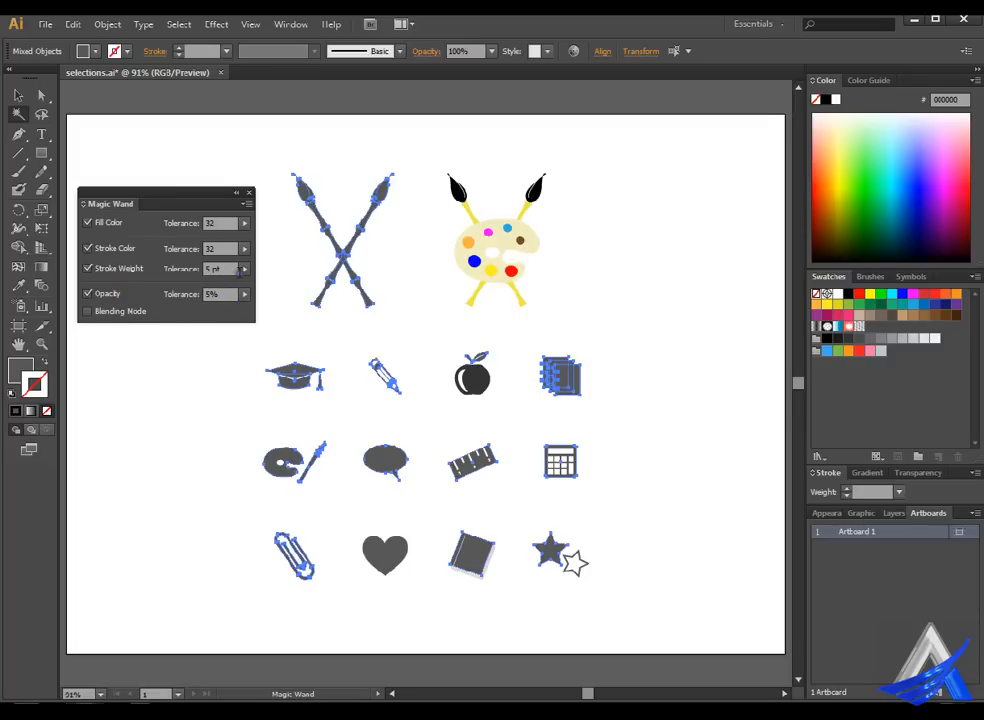
click(128, 313)
- Disable the Blending Mode, Opacity, Stroke Weight and Stroke Color criteria, leaving only Fill Color enabled
click(117, 311)
click(110, 294)
click(118, 268)
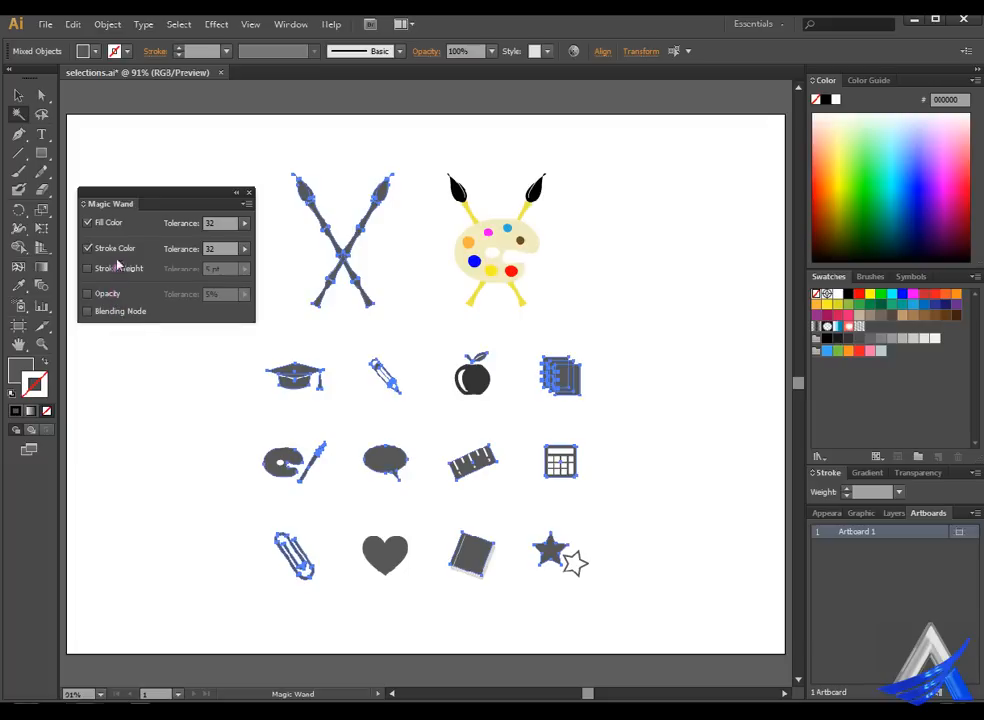
click(101, 247)
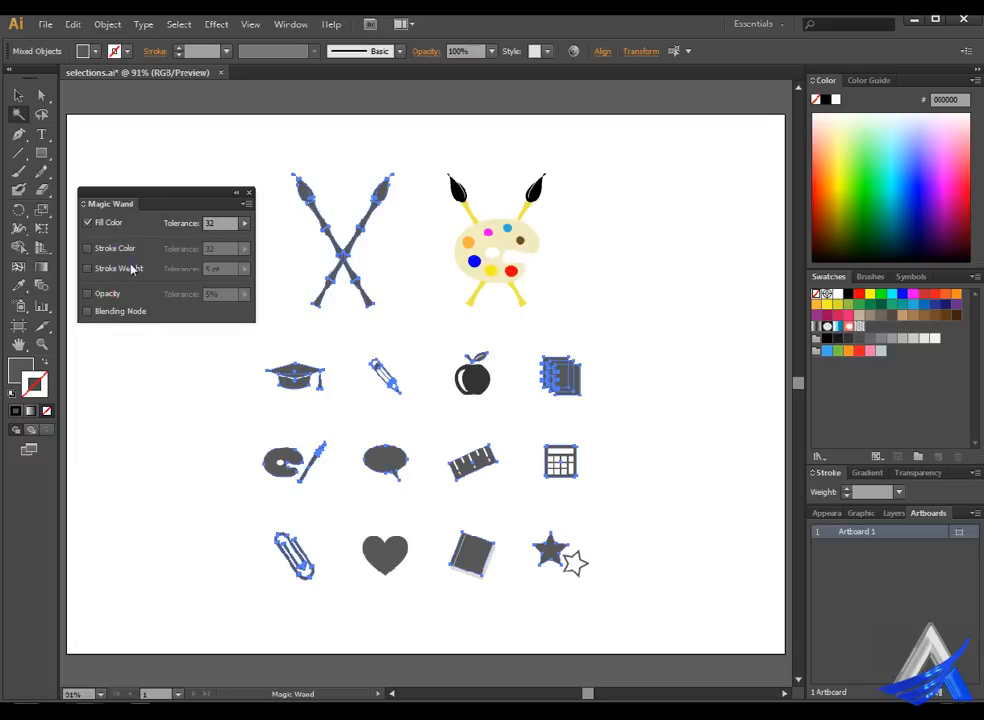
- Hide the stroke options and the opacity and blending options of the Magic Wand, and close its settings
click(246, 205)
click(286, 207)
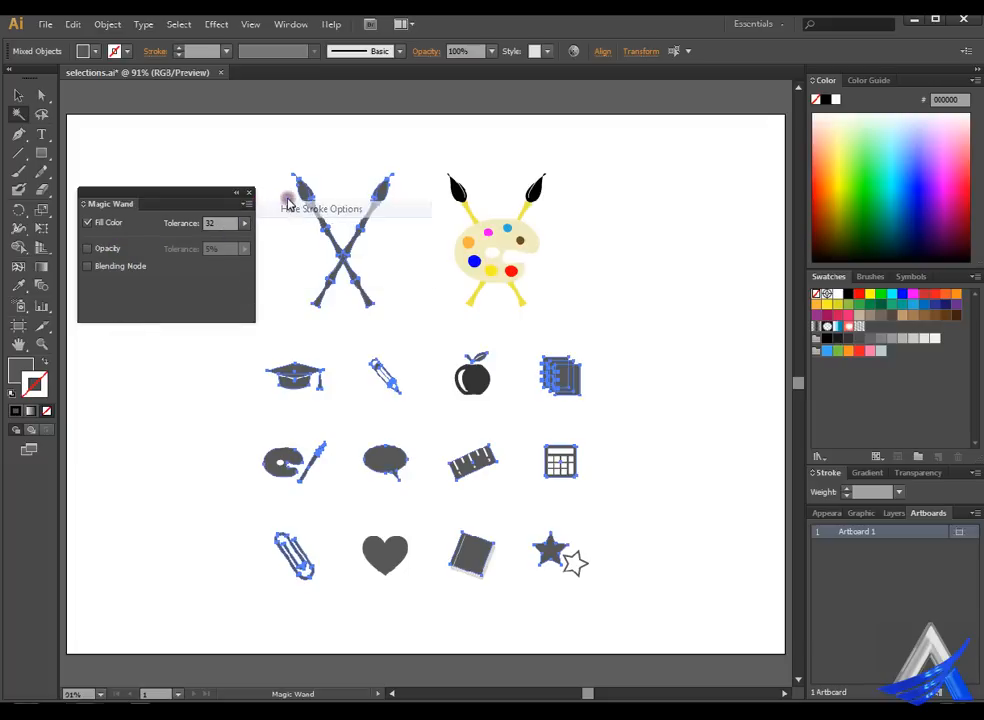
click(246, 204)
click(283, 225)
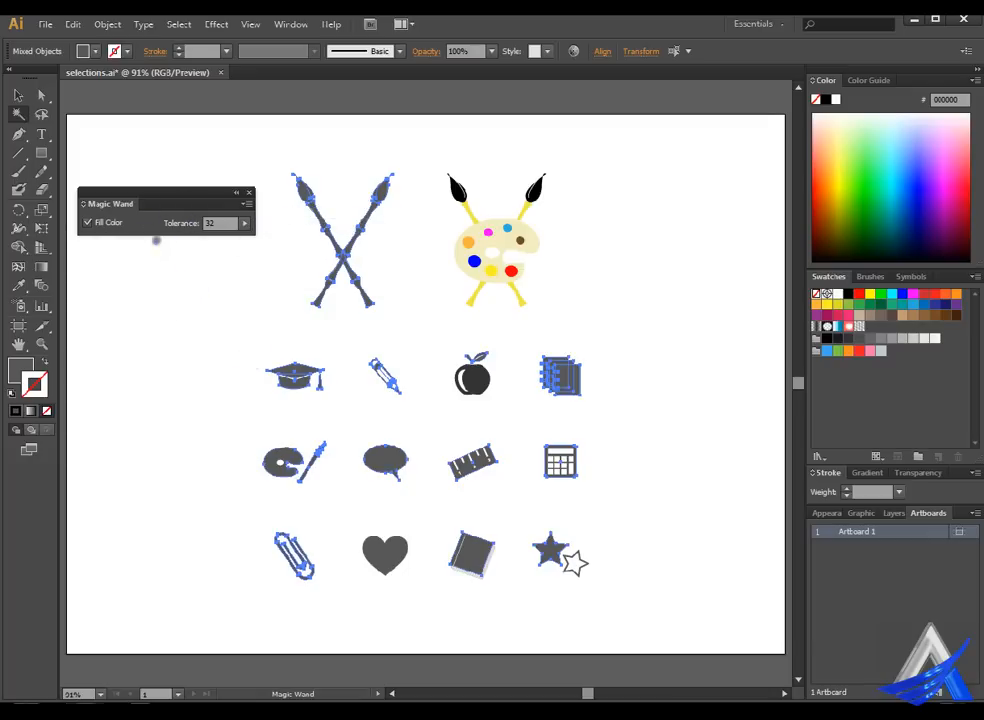
click(250, 192)
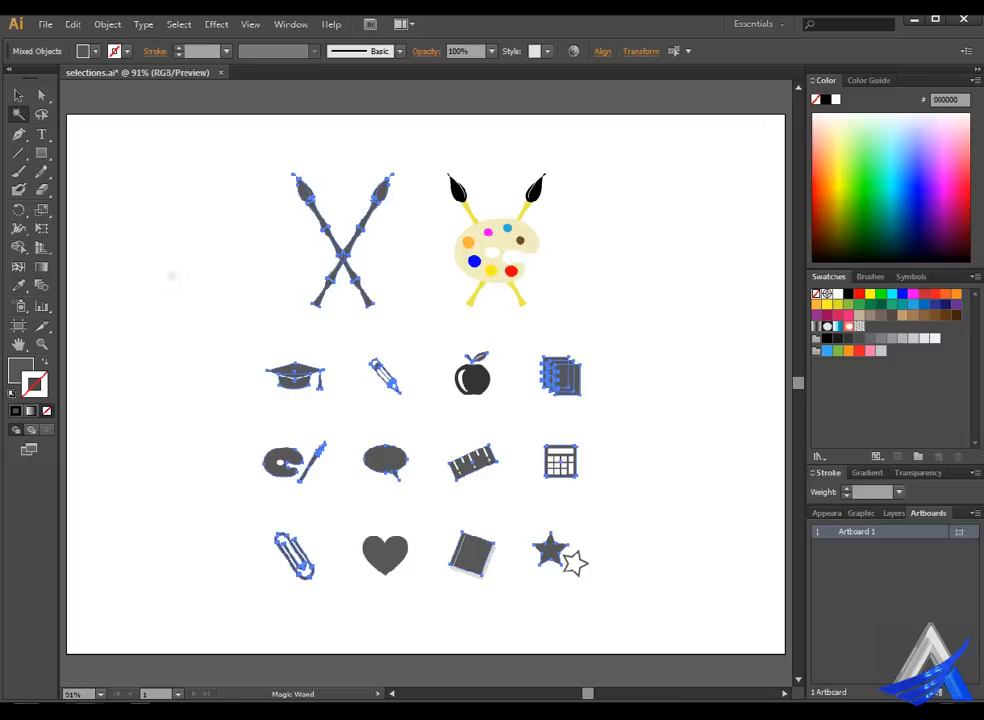
- Deselect everything and switch to the Direct Selection tool, showing the tools grouped with it
click(174, 273)
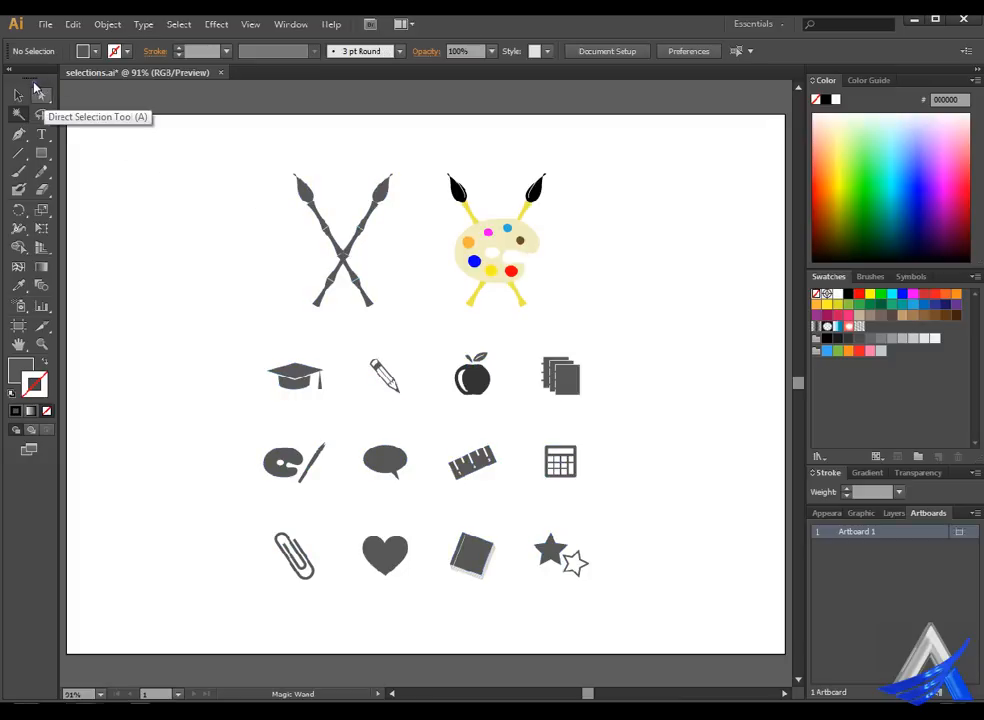
click(39, 92)
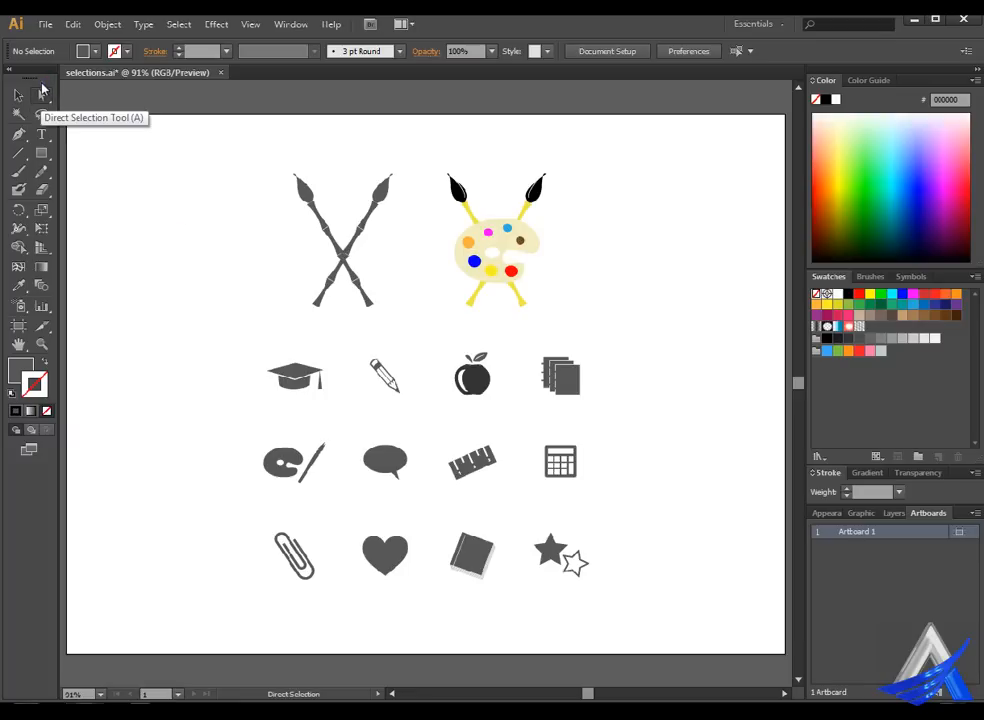
click(42, 93)
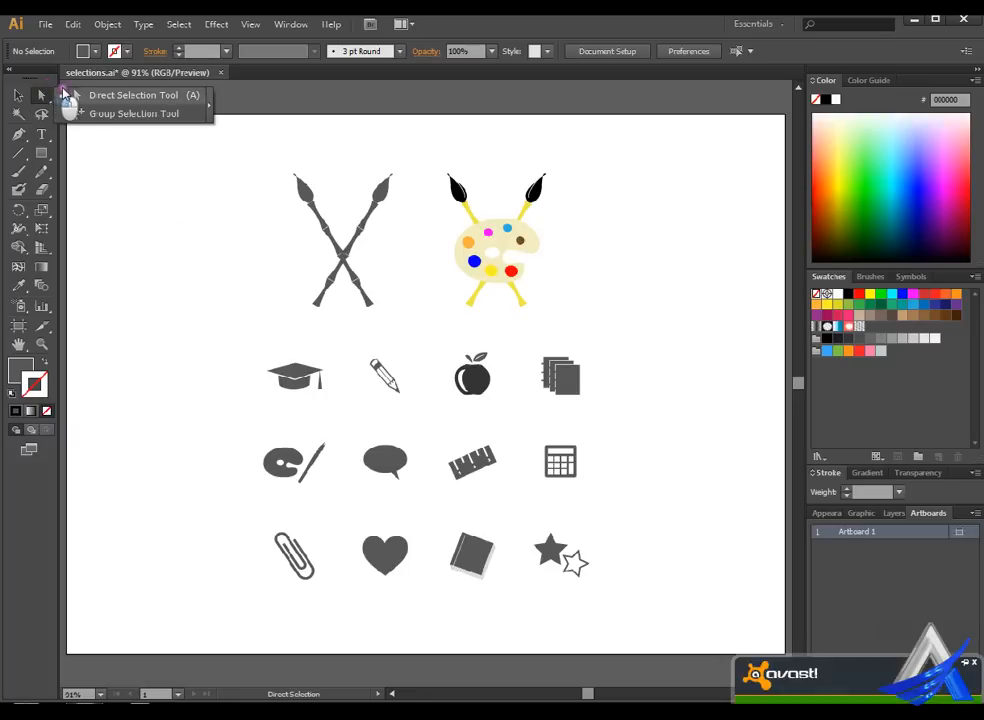